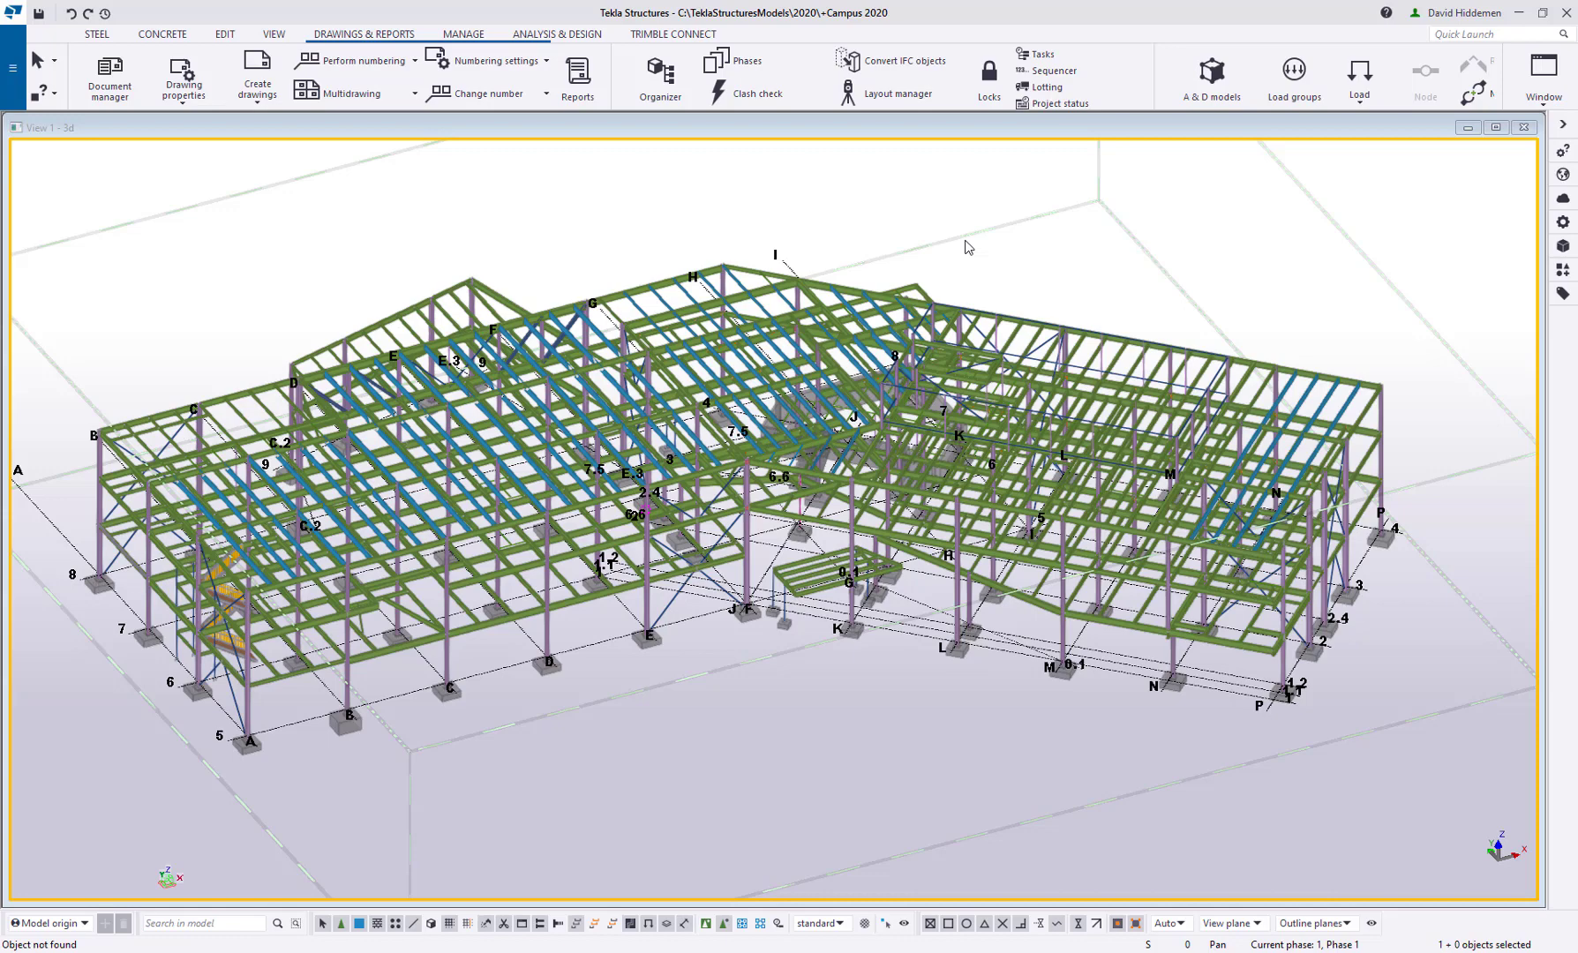
Step: Open the Applications & components catalog and collapse its Legacy catalog group
{"action": "left_click", "coordinate": [1051, 270]}
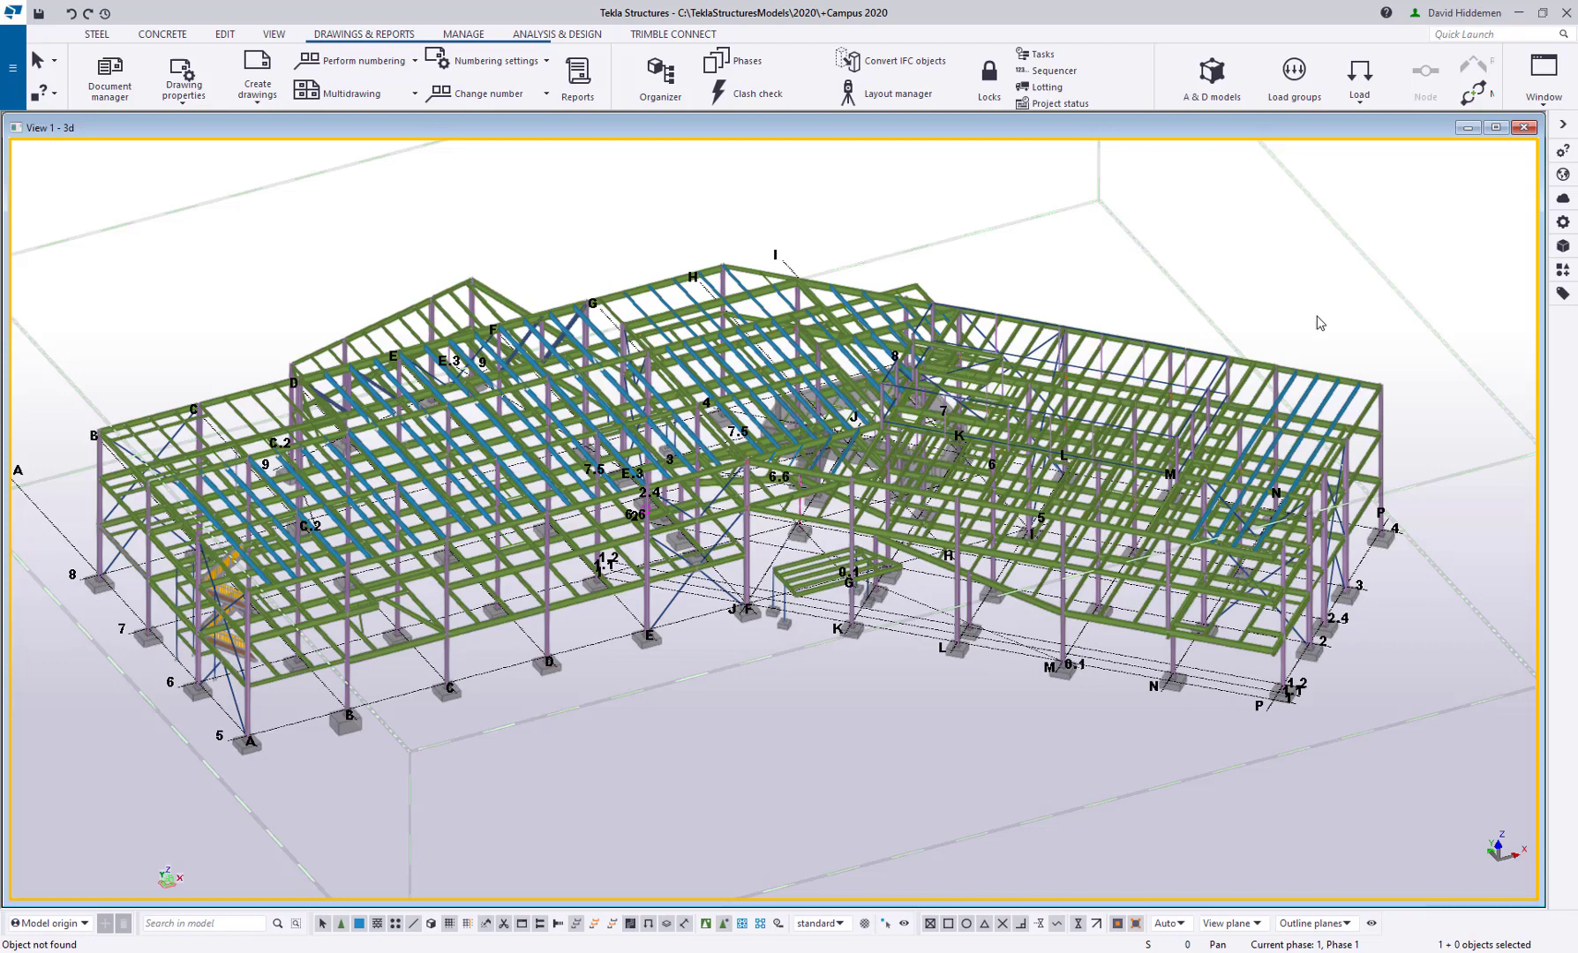
{"action": "left_click", "coordinate": [1562, 269]}
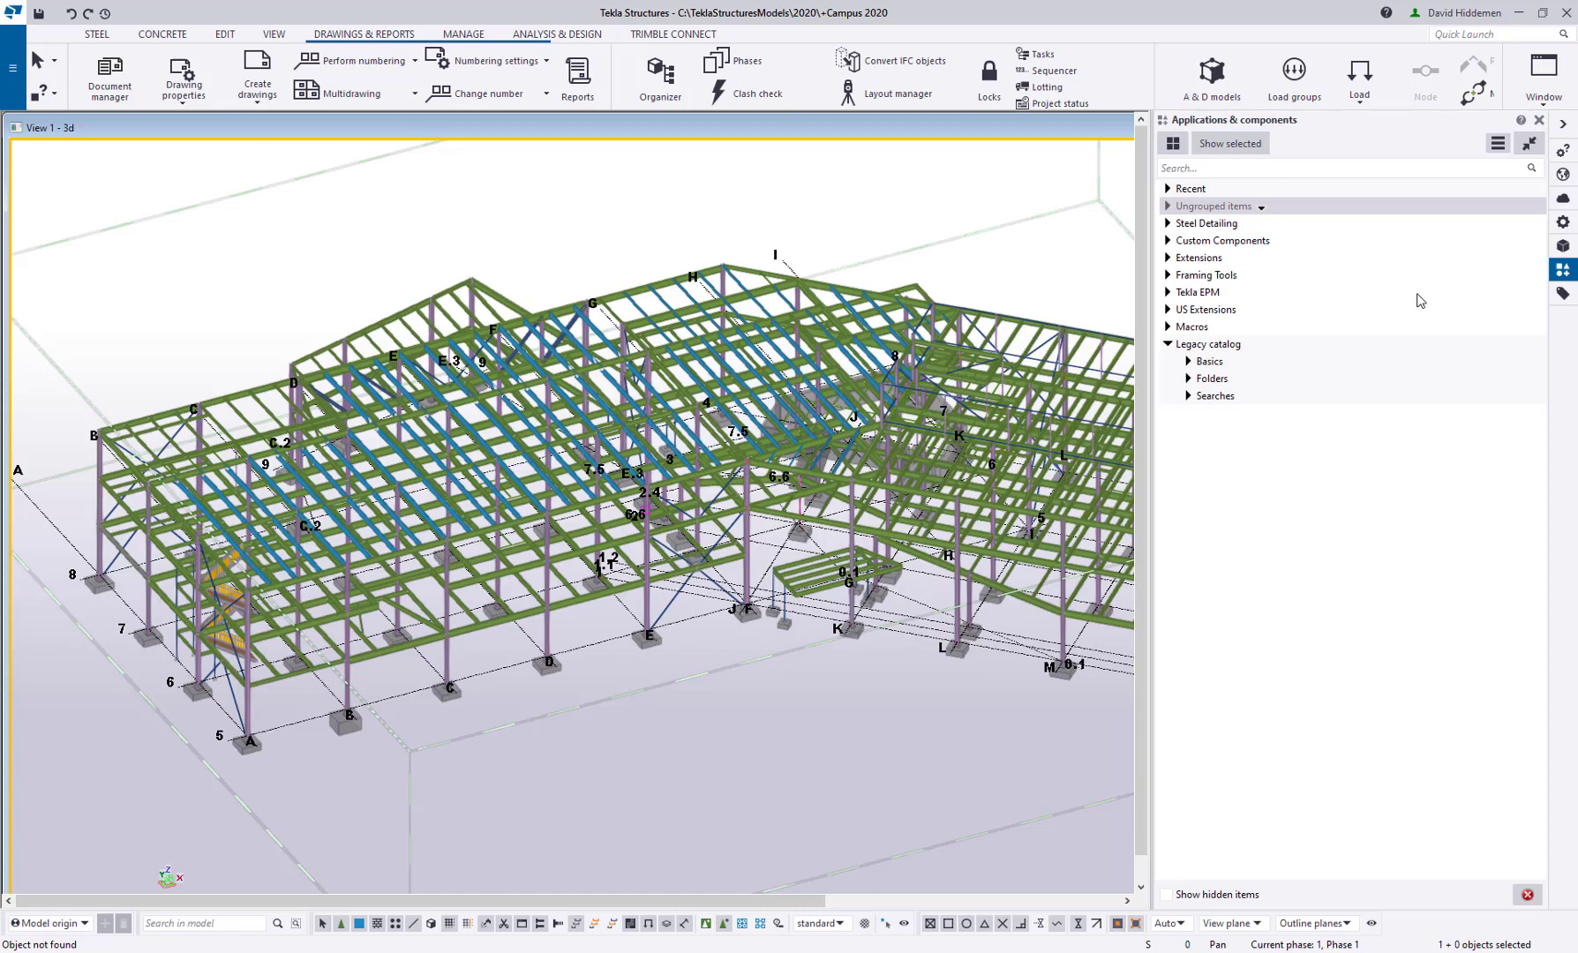
{"action": "left_click", "coordinate": [1167, 344]}
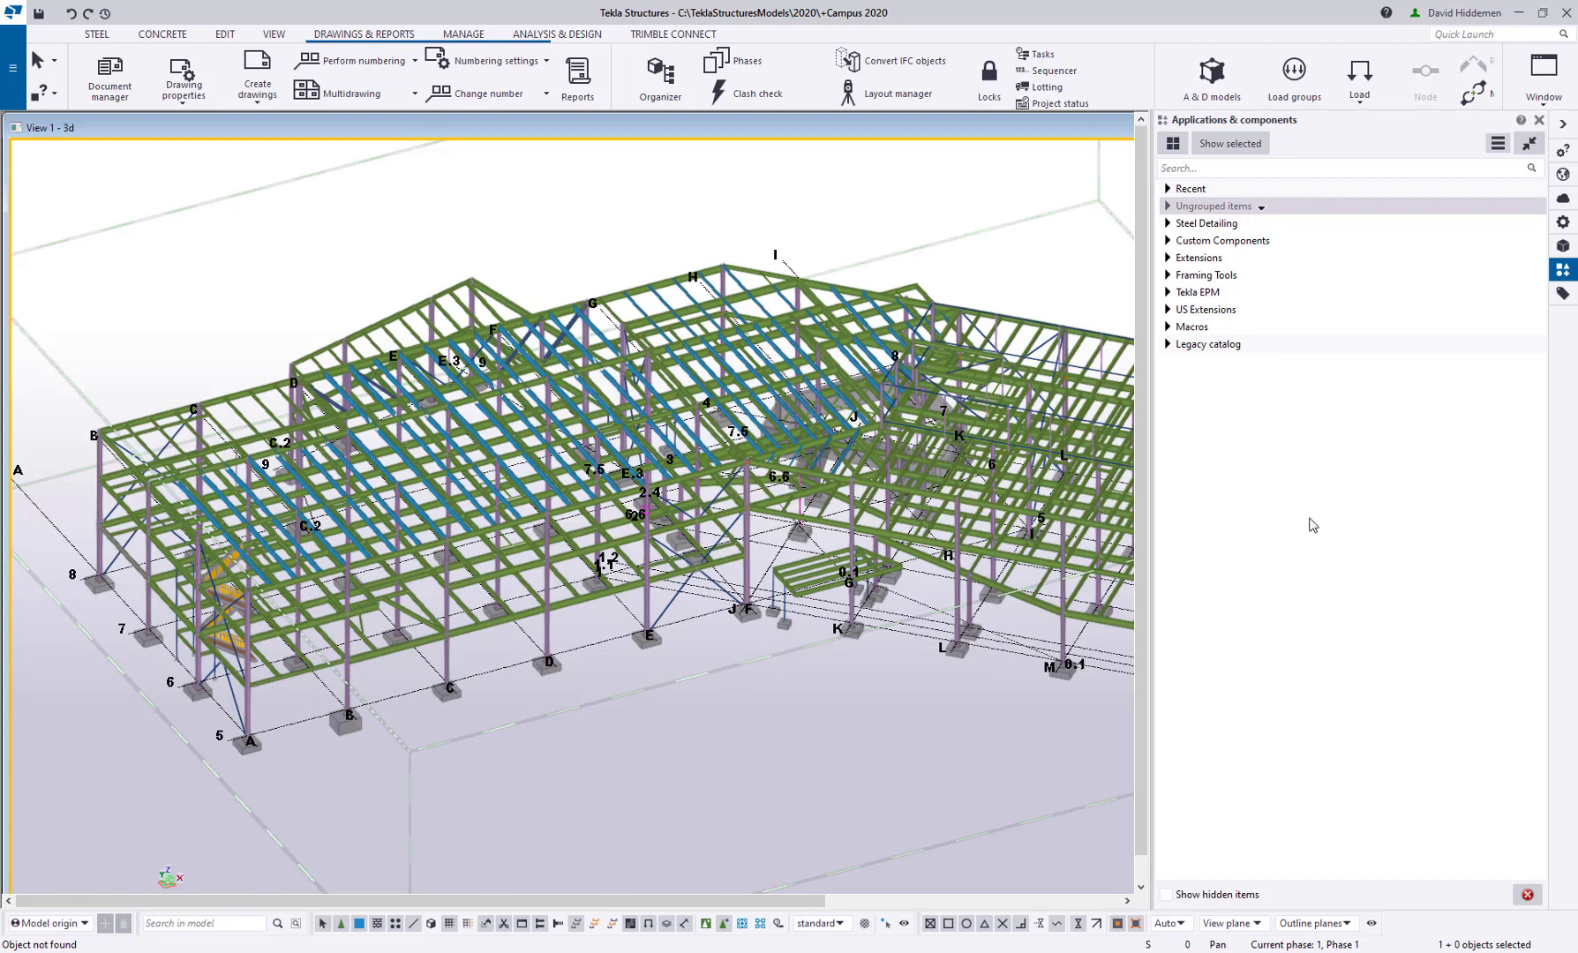
Step: Browse the Steel Detailing group and its beam to beam connections, then collapse them again
{"action": "left_click", "coordinate": [1168, 223]}
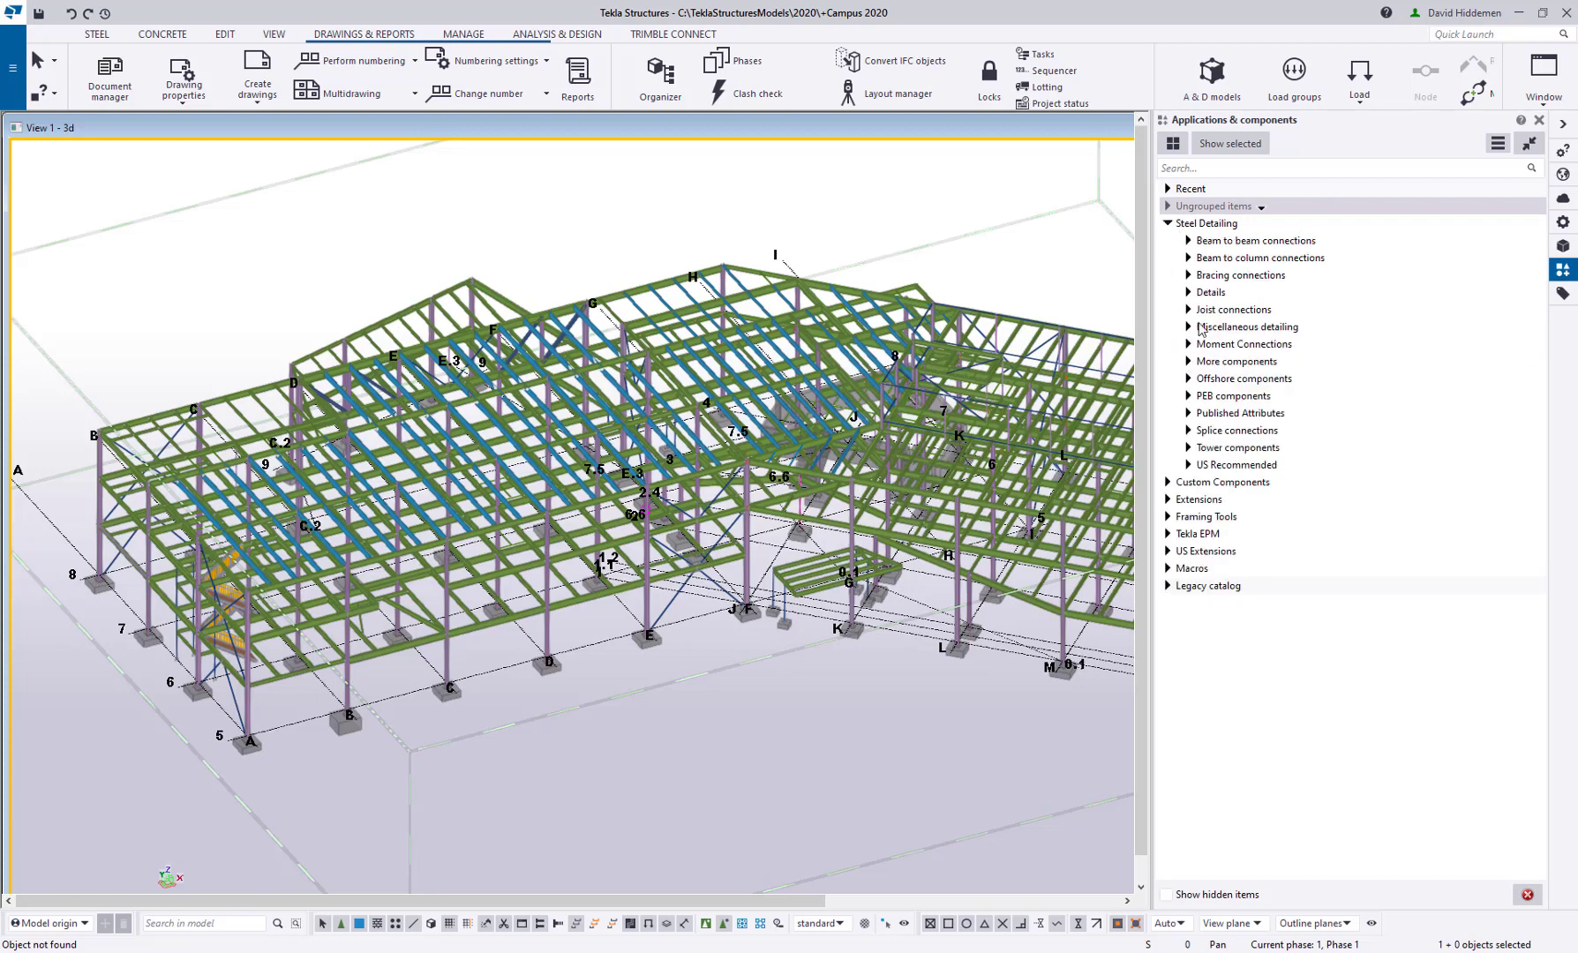
{"action": "left_click", "coordinate": [1188, 241]}
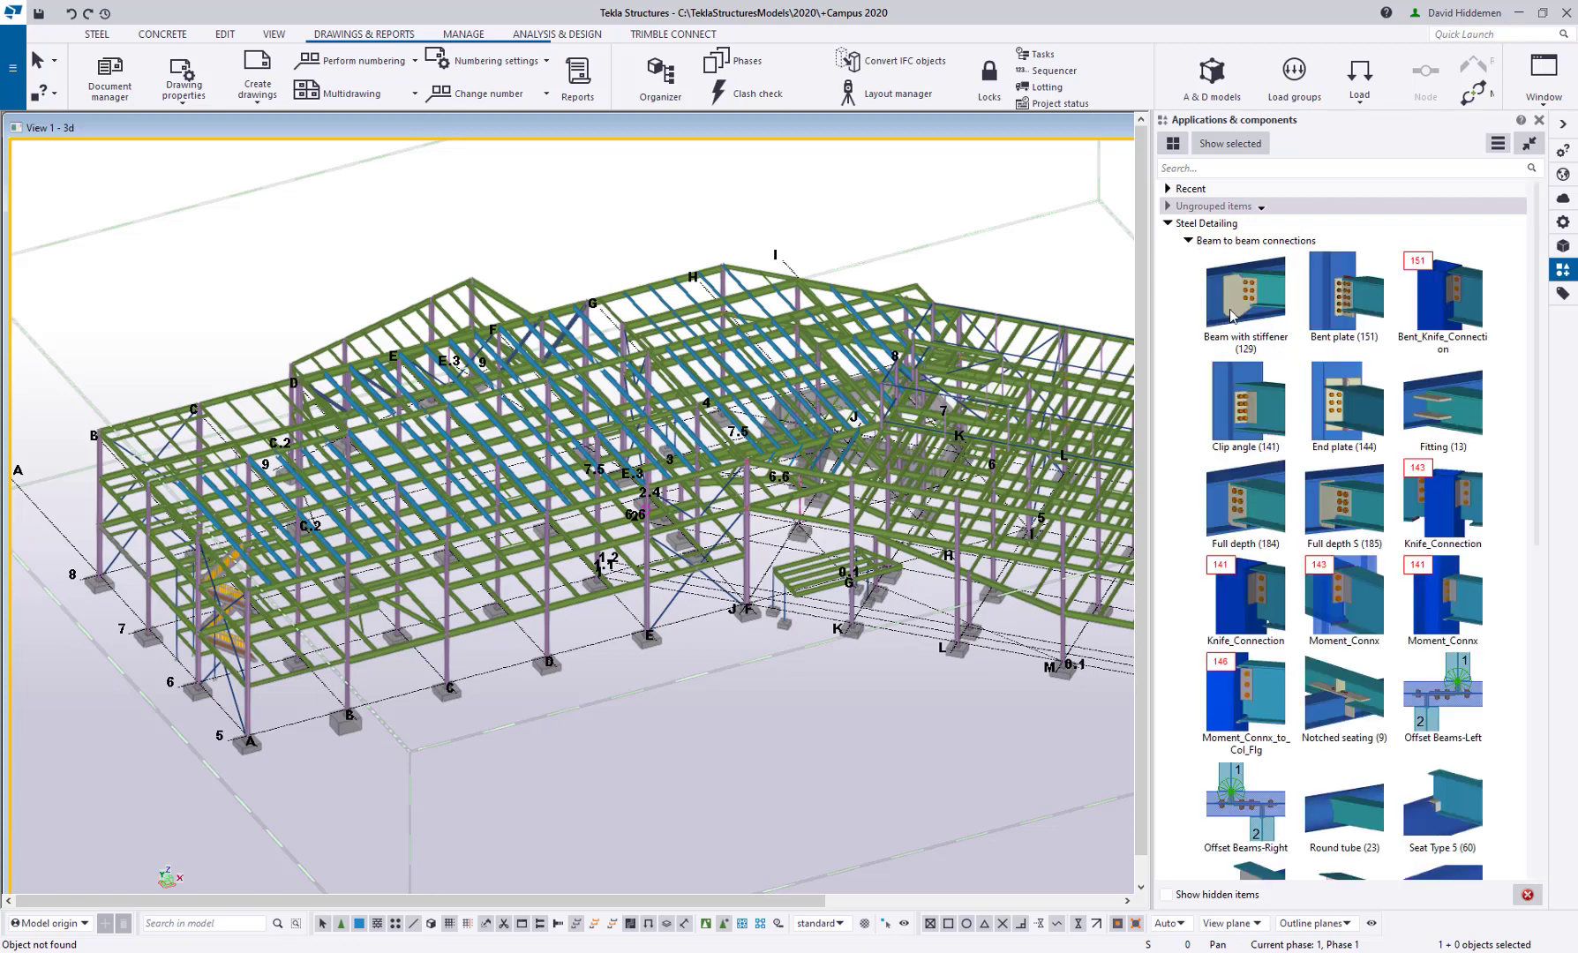
{"action": "left_click", "coordinate": [1188, 241]}
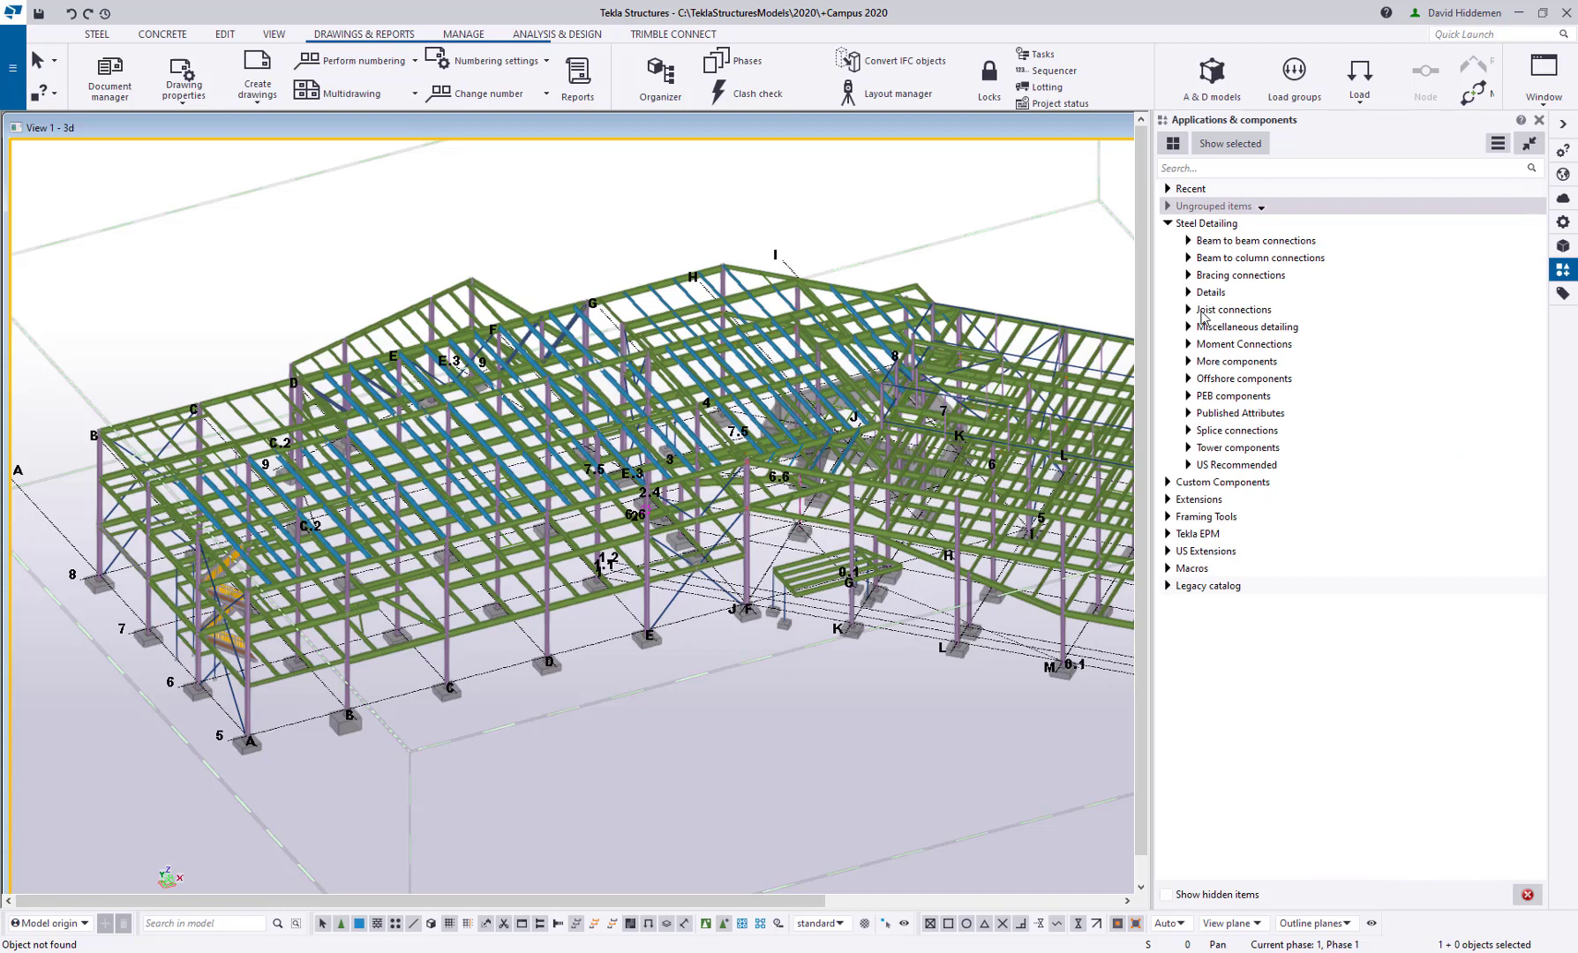
{"action": "left_click", "coordinate": [1167, 224]}
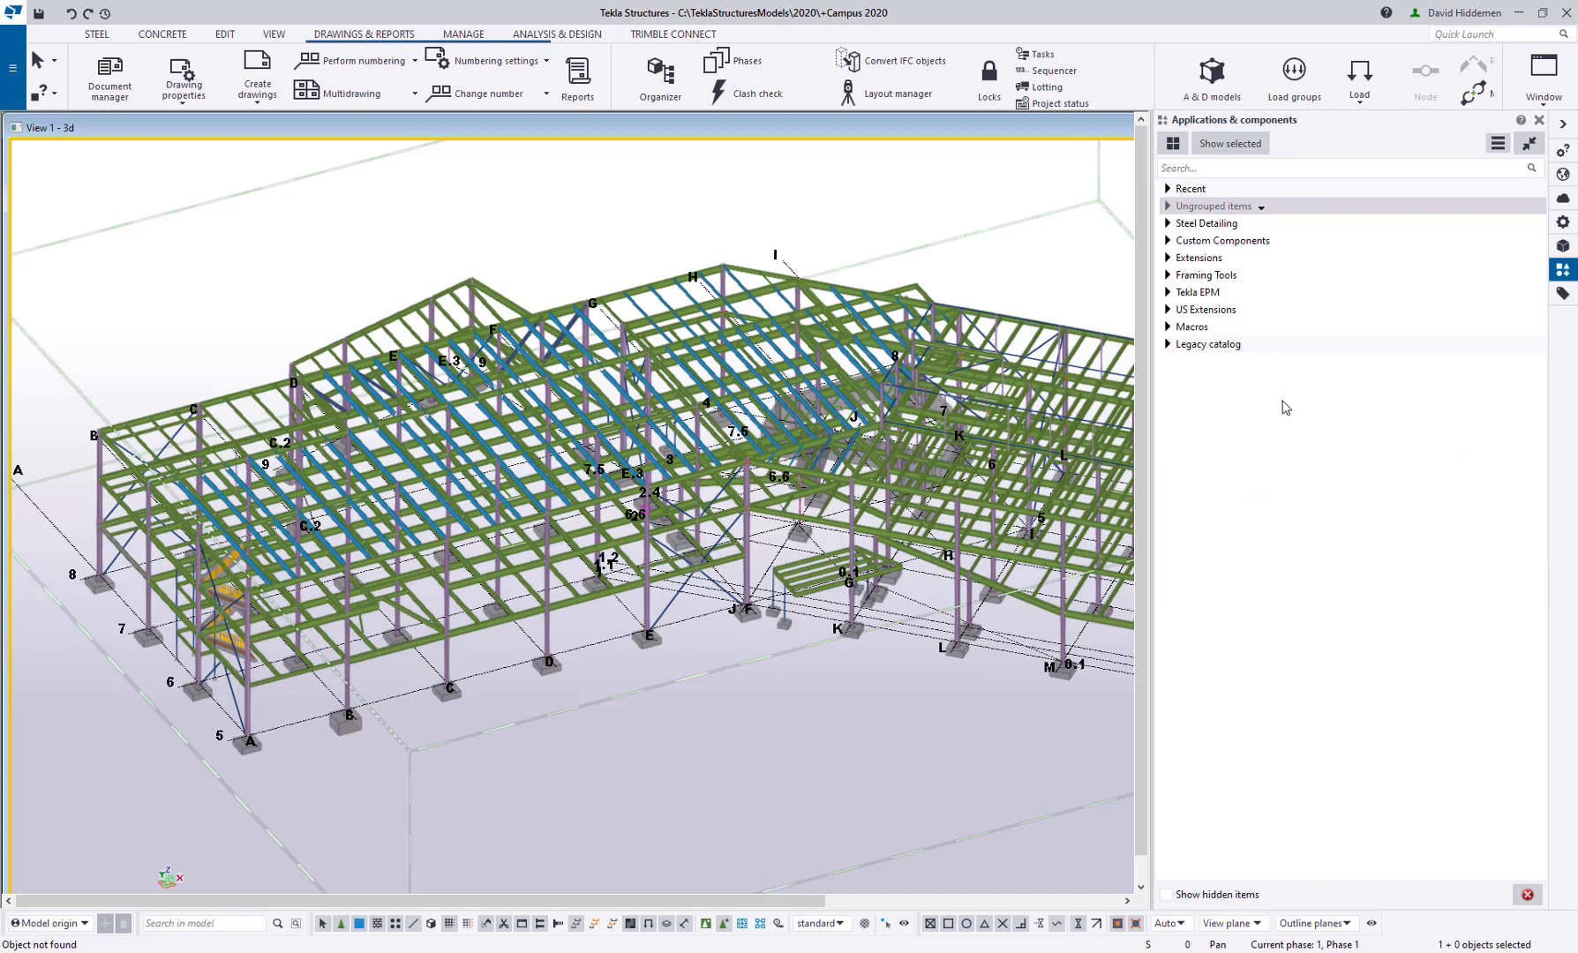
Step: Add the tag "shear" to the Clip angle (141) component among the Steel Detailing beam to beam connections
{"action": "left_click", "coordinate": [1167, 224]}
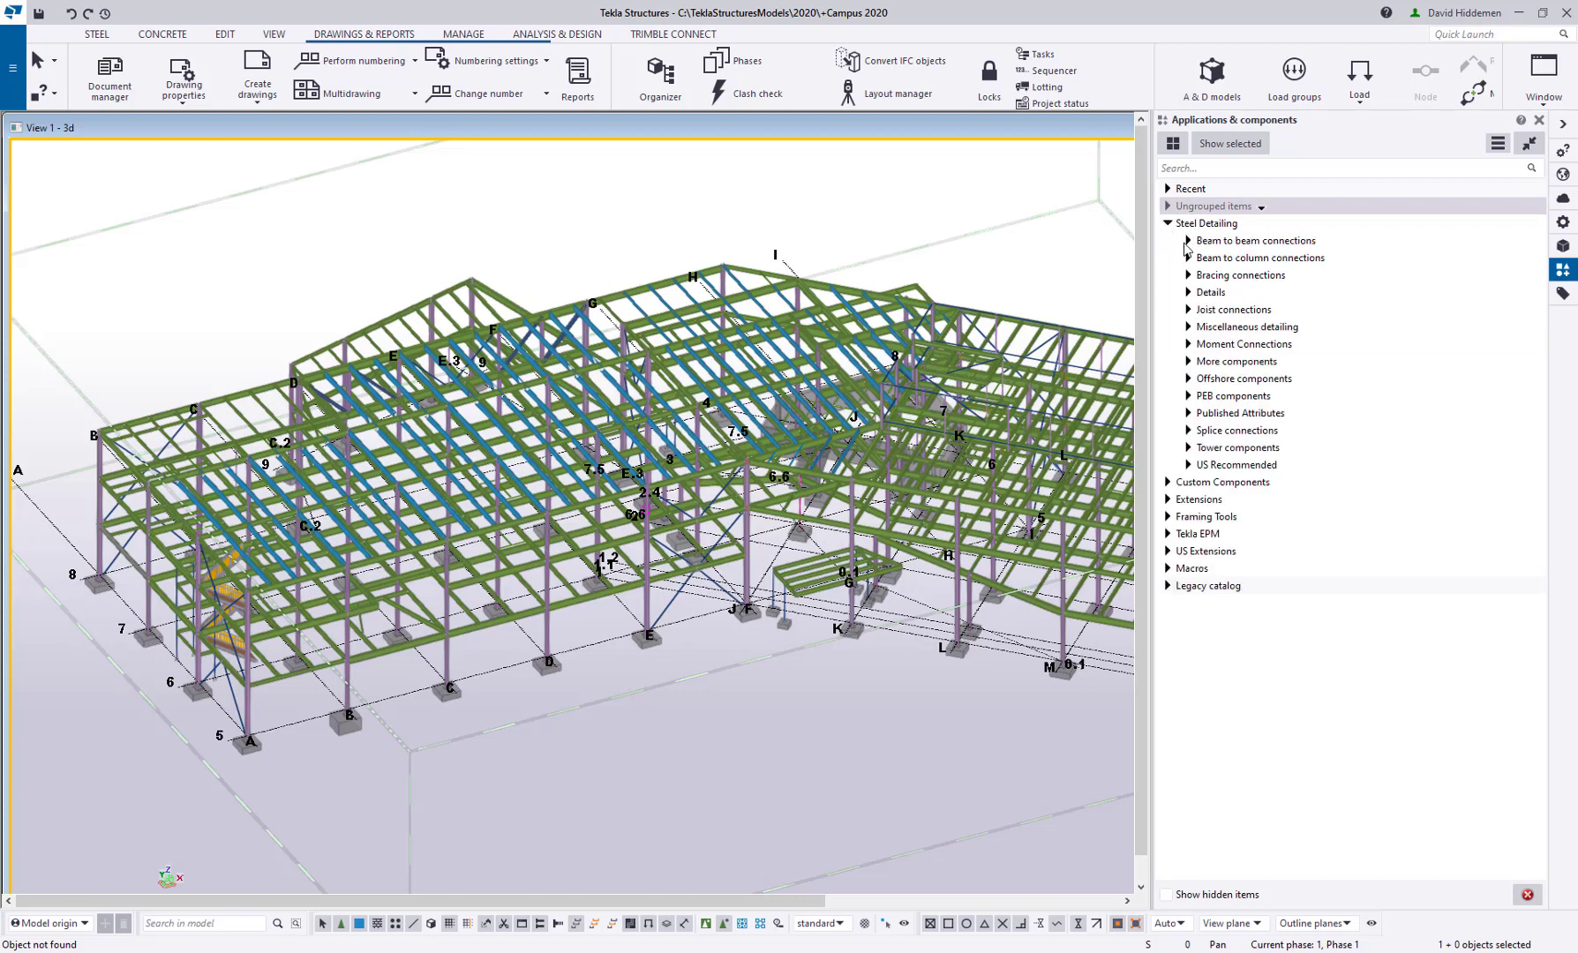
{"action": "left_click", "coordinate": [1188, 241]}
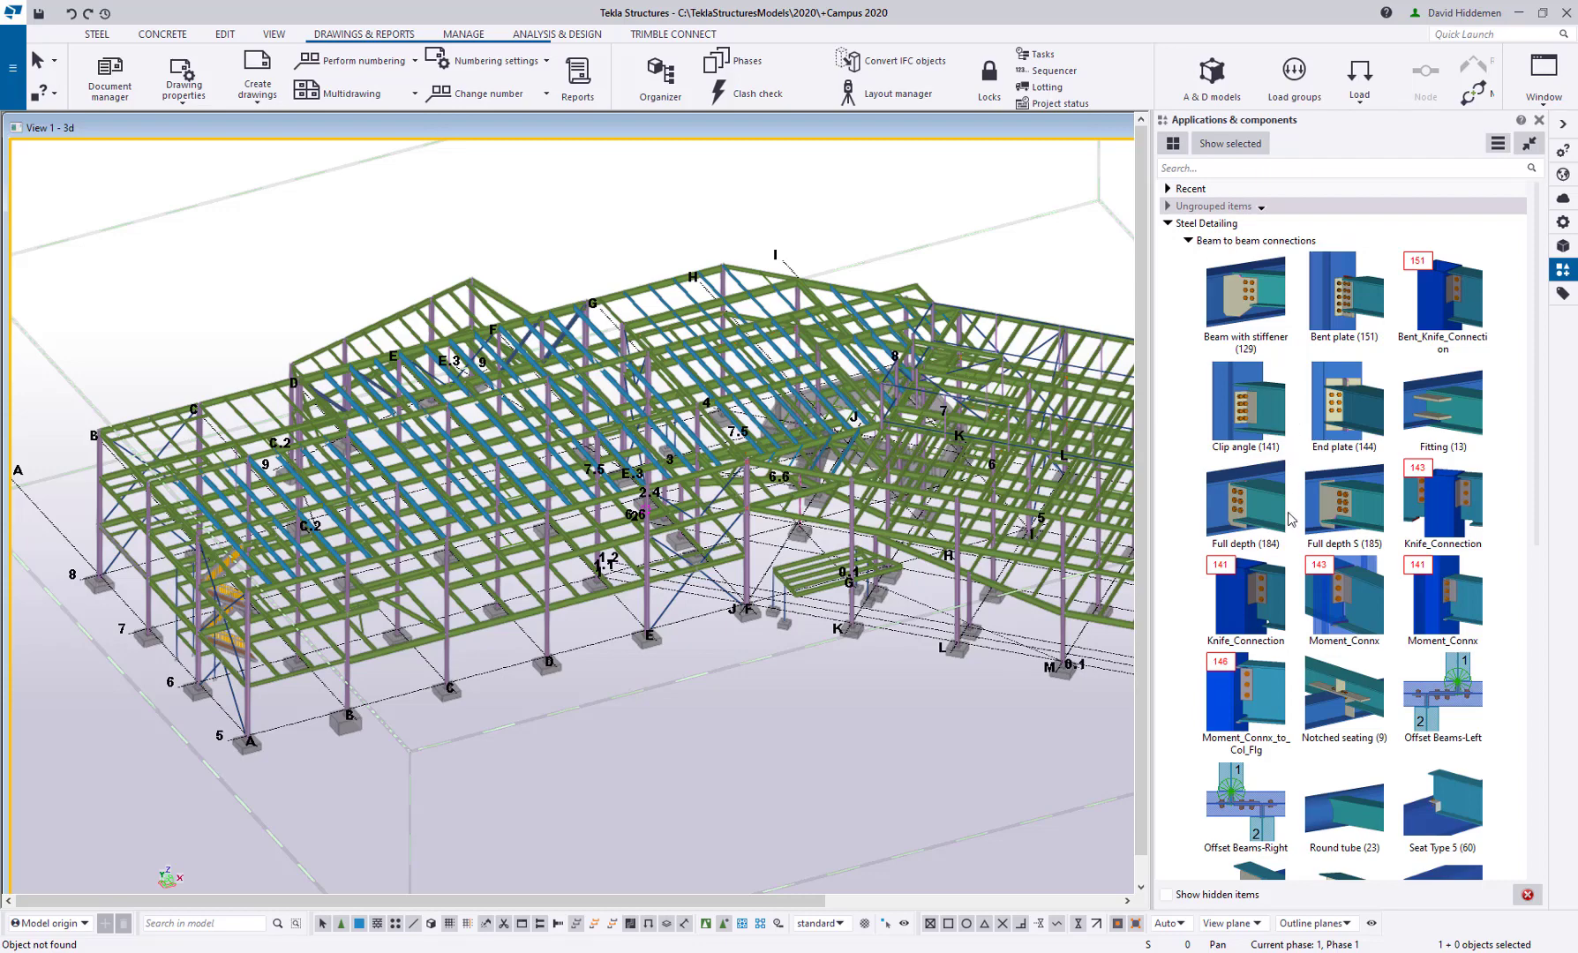
{"action": "left_click", "coordinate": [1252, 419]}
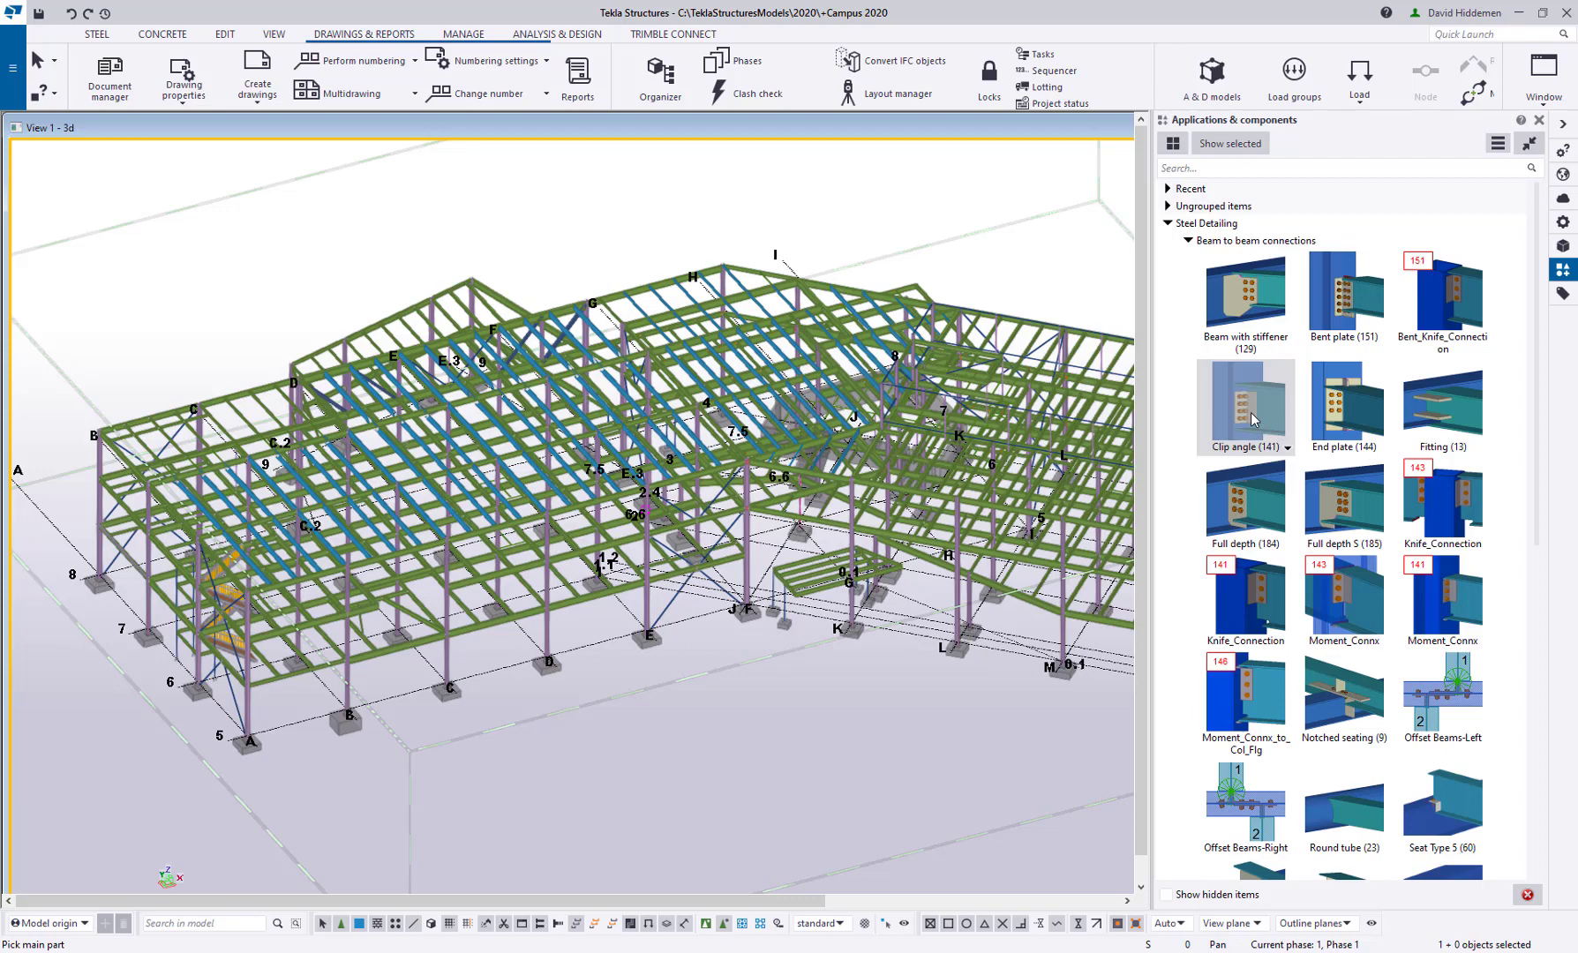
{"action": "left_click", "coordinate": [1288, 449]}
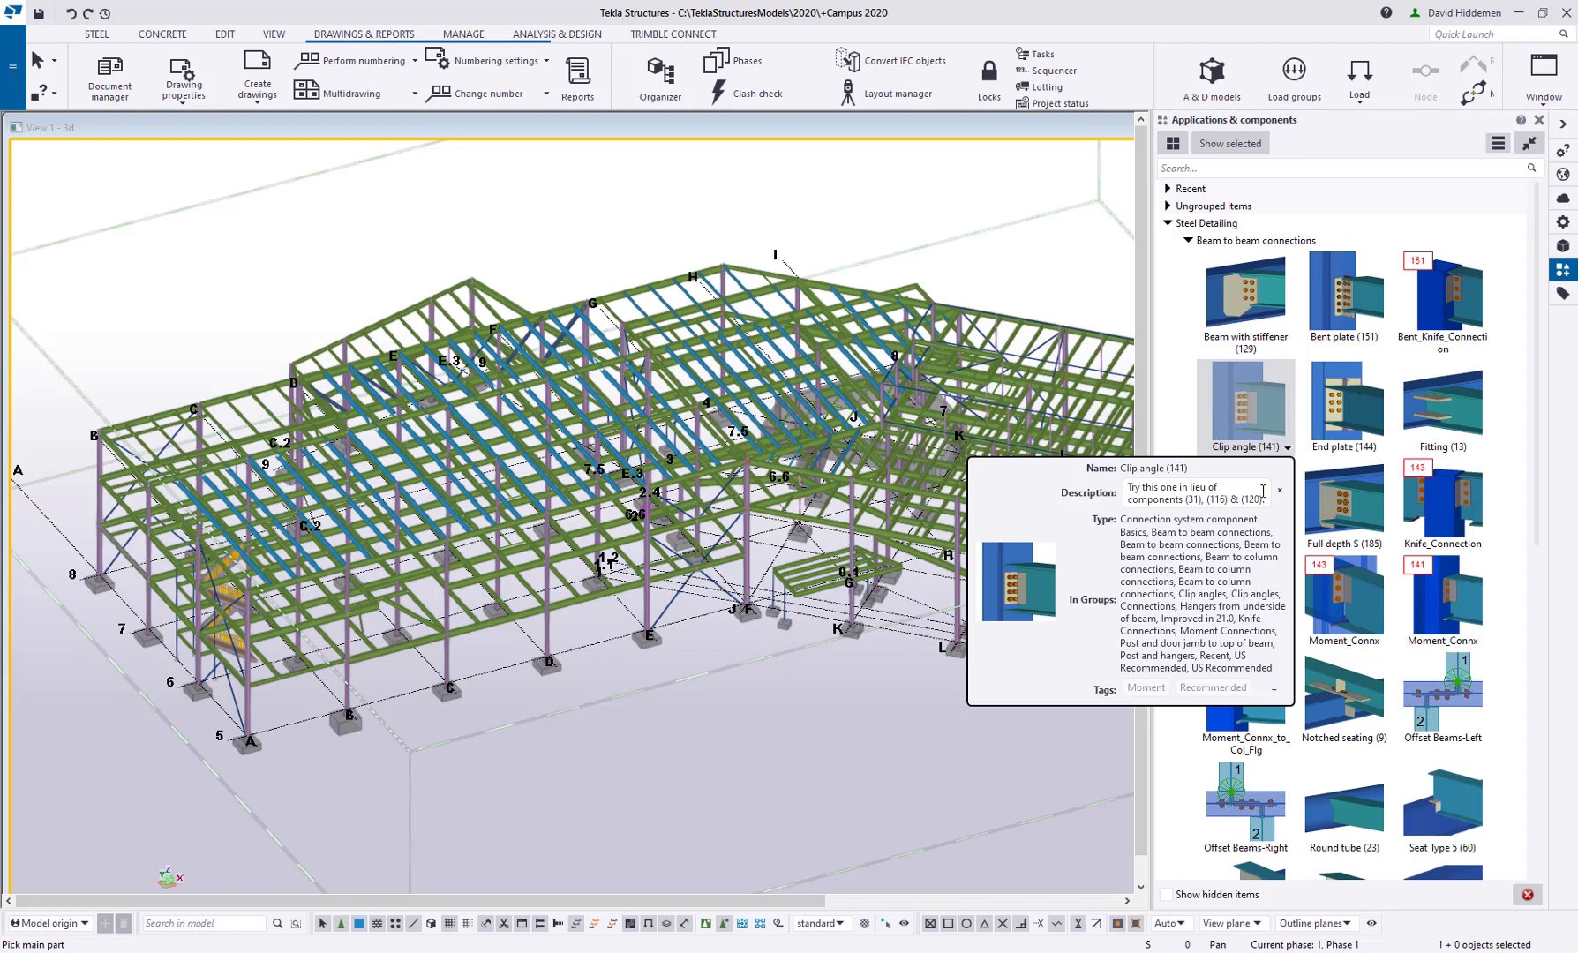
{"action": "left_click_drag", "start_coordinate": [1268, 500], "coordinate": [1119, 487]}
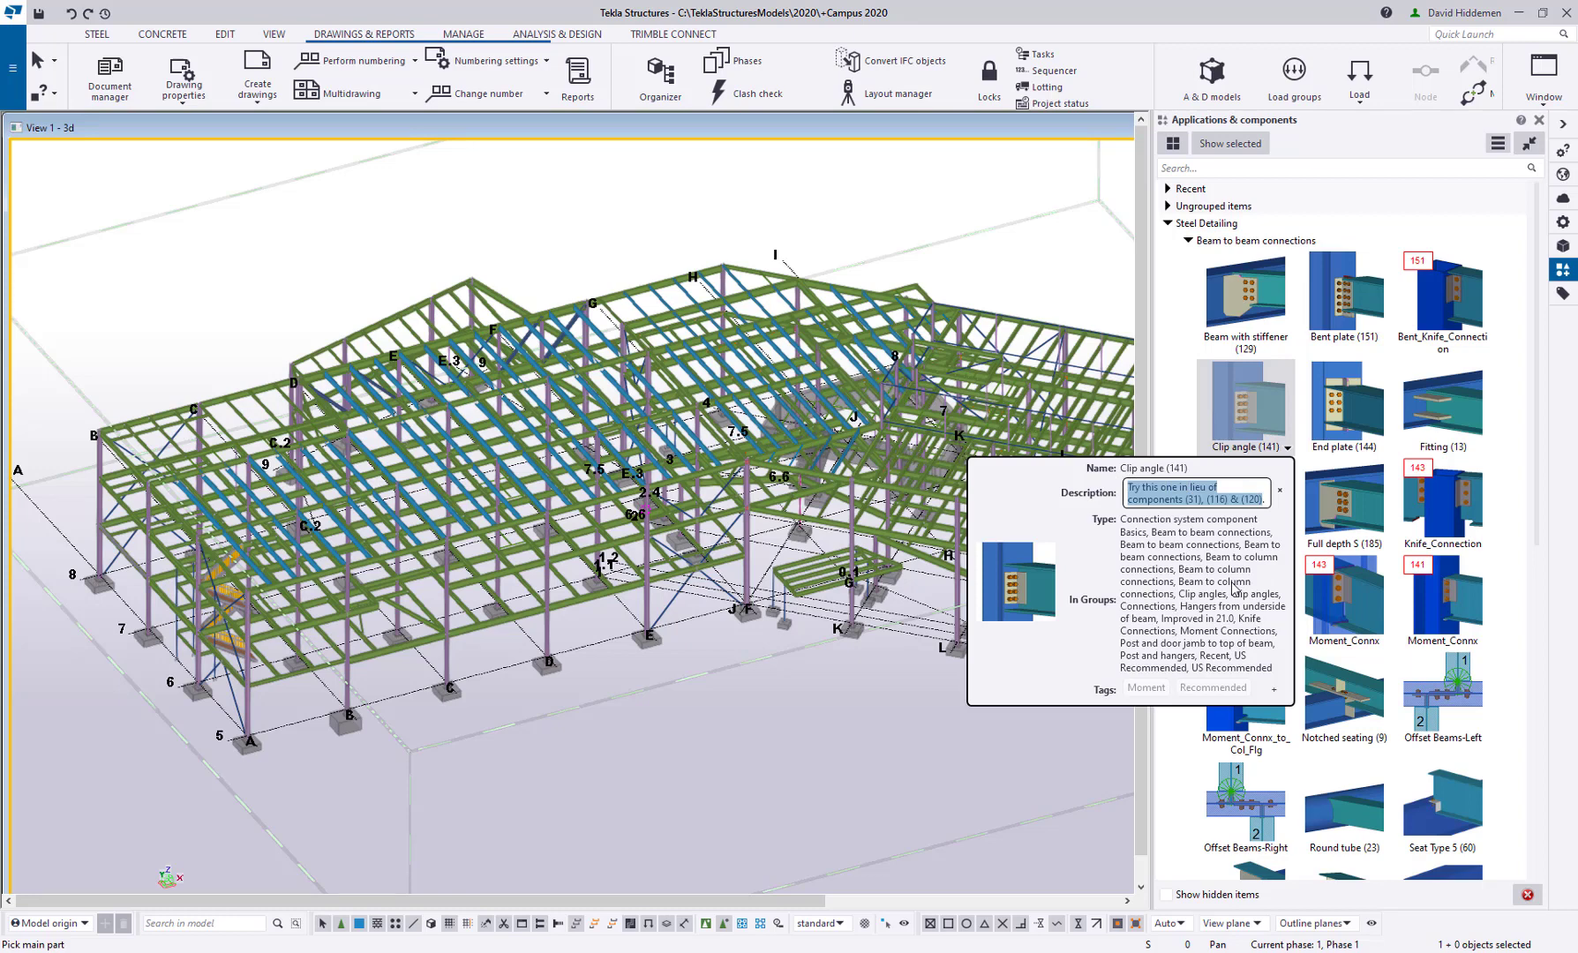
{"action": "left_click", "coordinate": [1275, 691]}
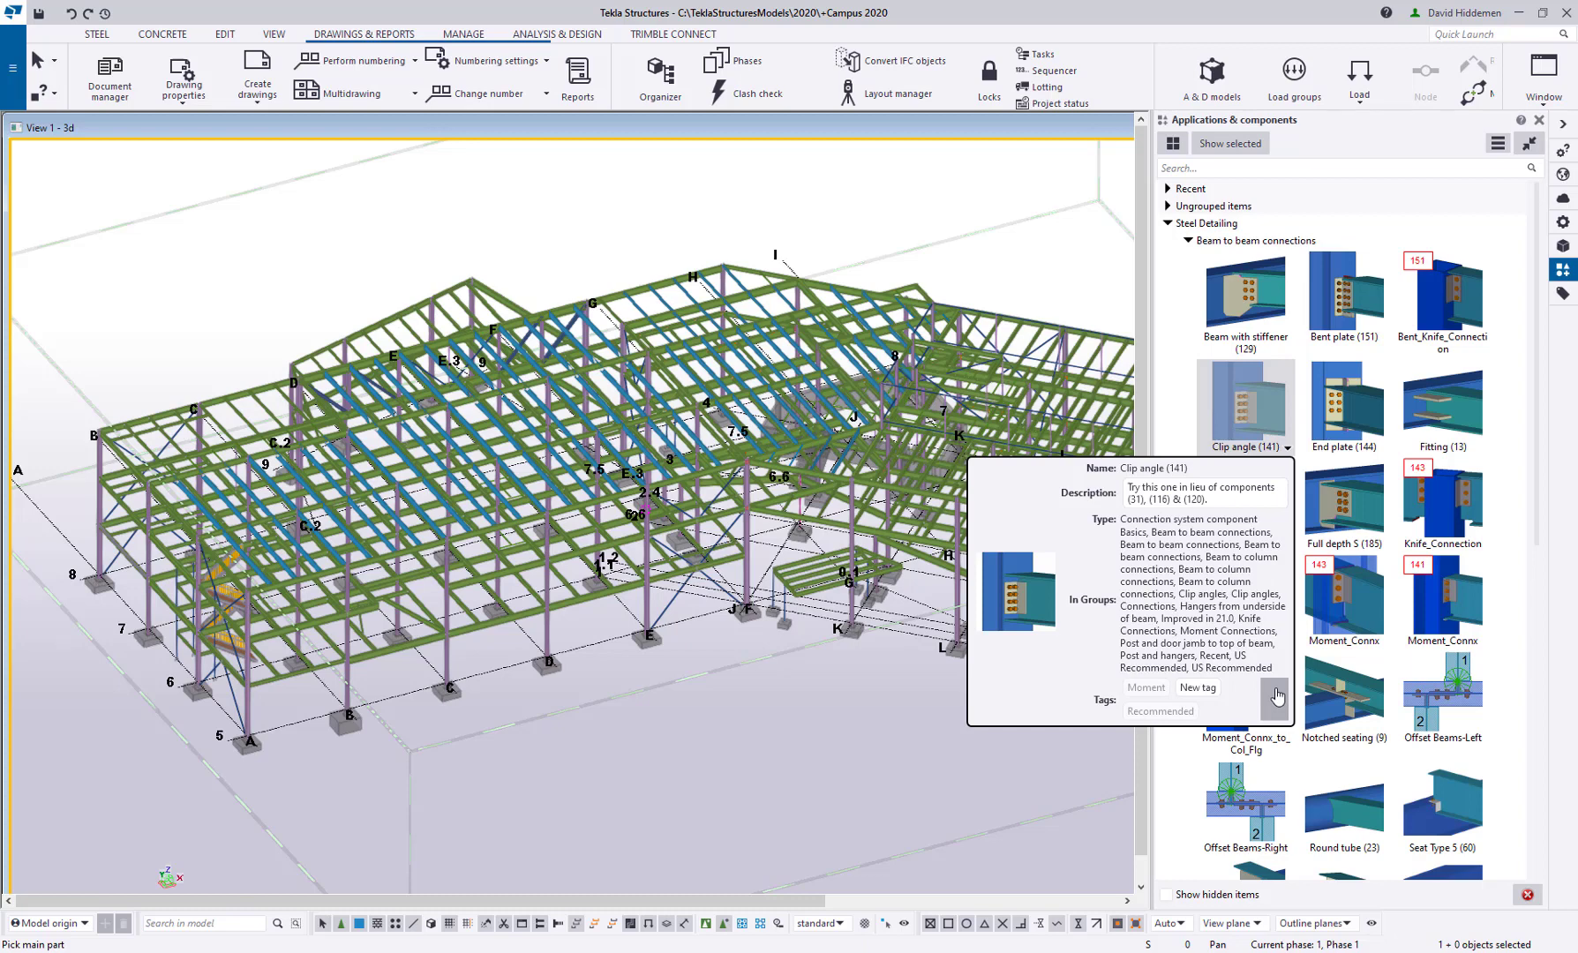
{"action": "left_click", "coordinate": [1191, 688]}
{"action": "left_click_drag", "start_coordinate": [1215, 692], "coordinate": [1160, 689]}
{"action": "type", "text": "shear"}
{"action": "key", "text": "Return"}
Step: Search the component catalog for "shear" and show the details of Clip angle (141)
{"action": "left_click", "coordinate": [1240, 168]}
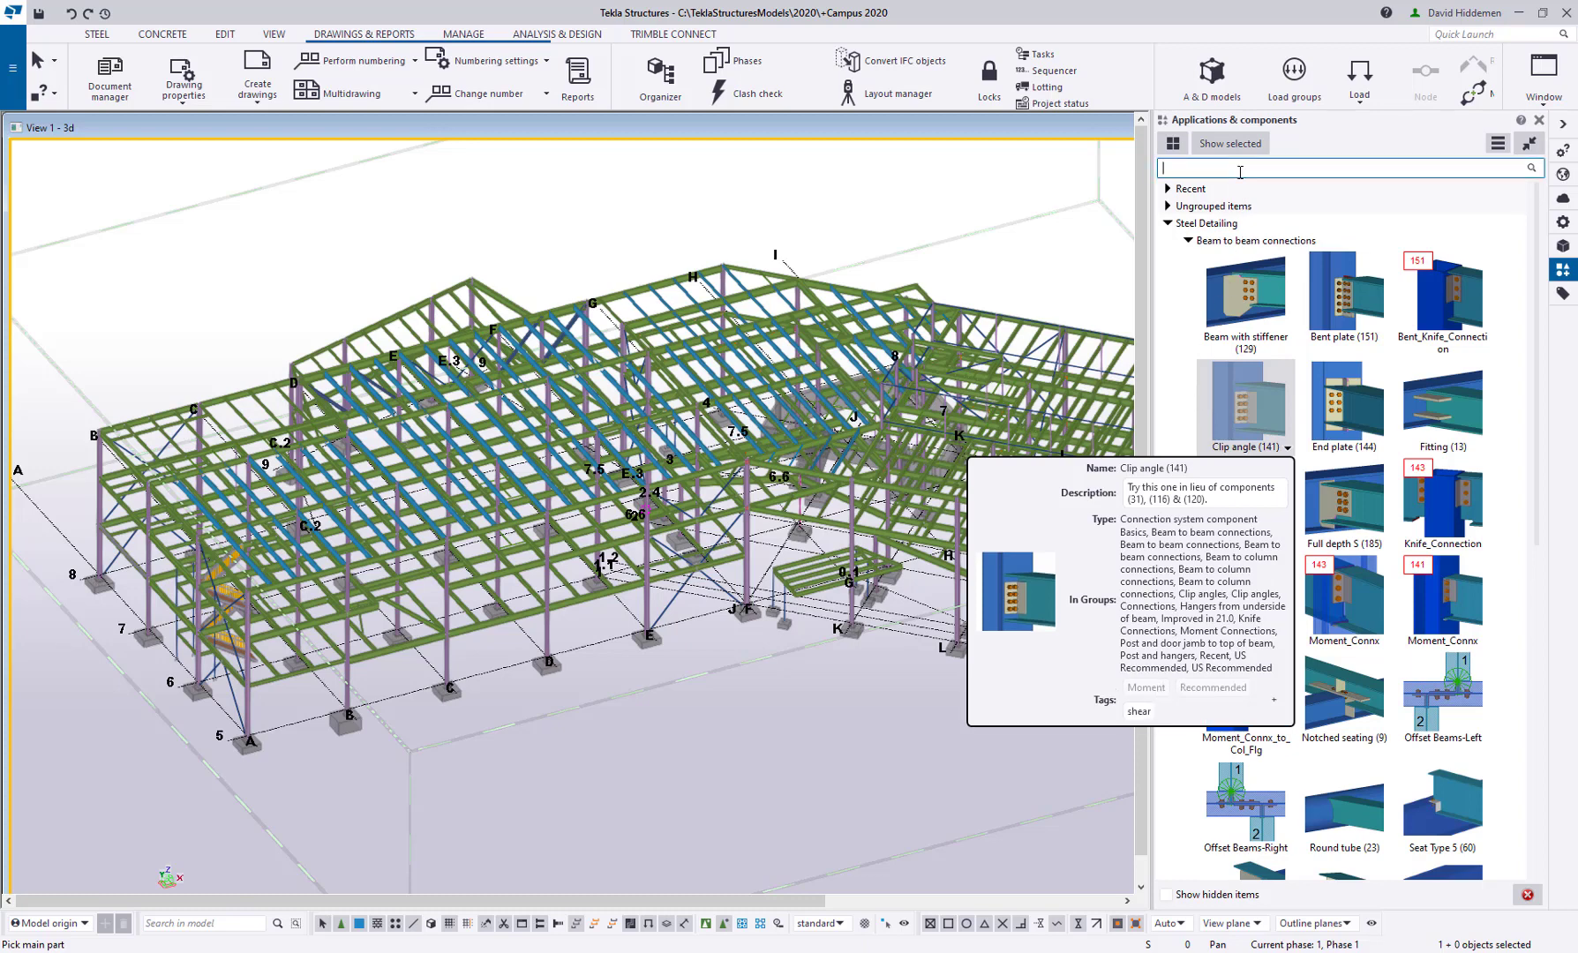
{"action": "type", "text": "shear"}
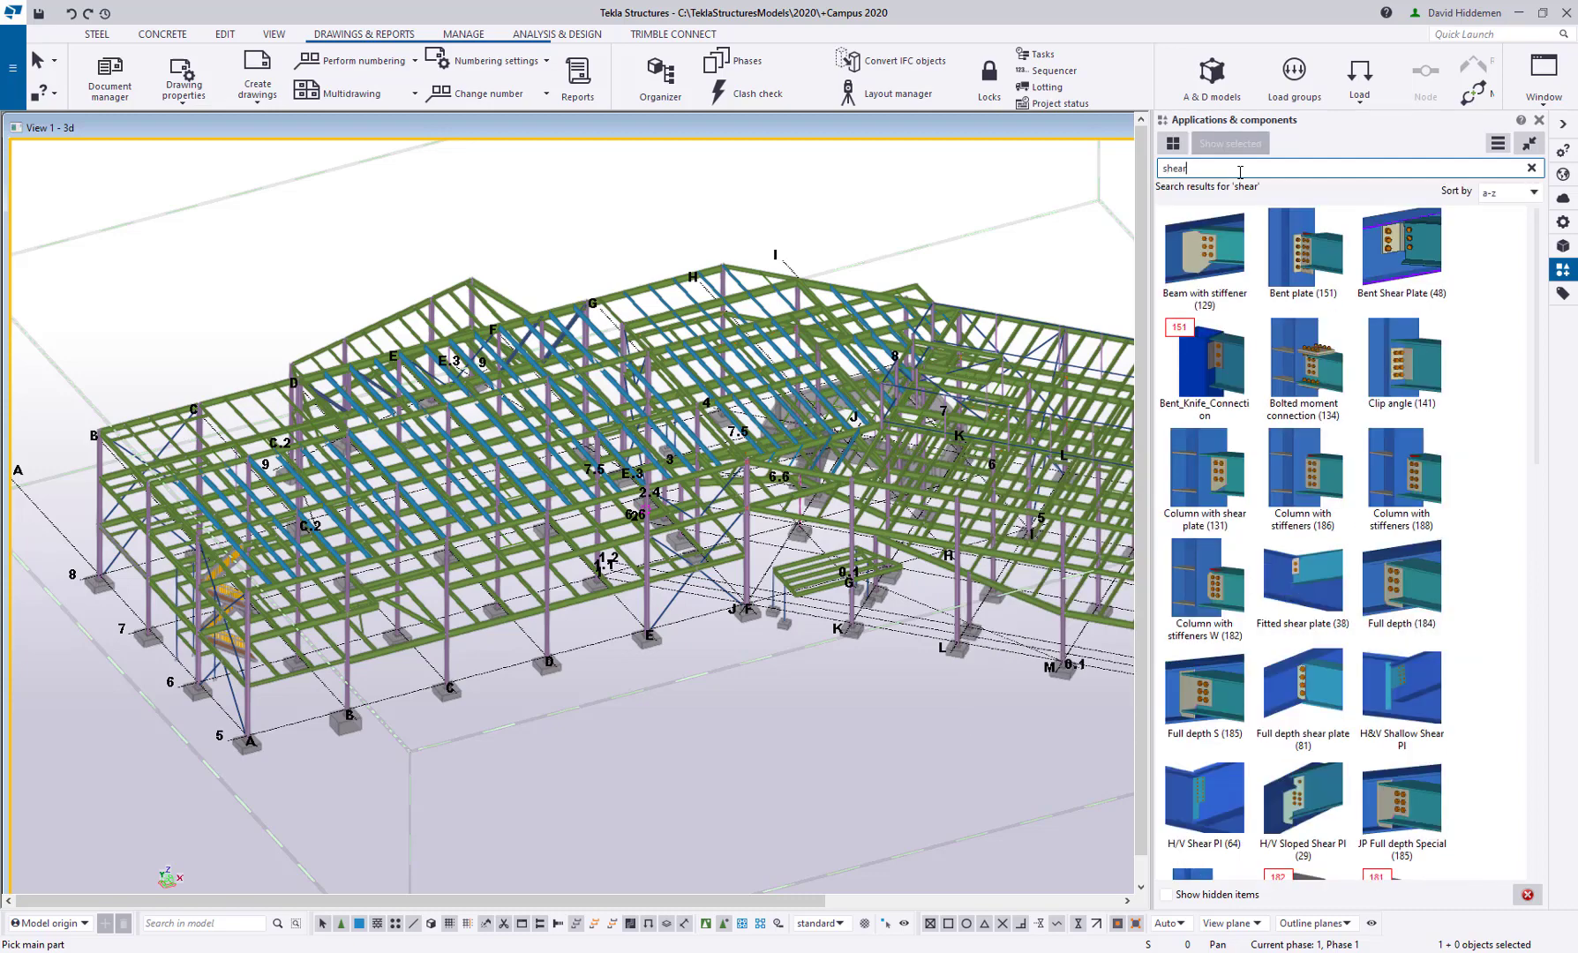
{"action": "left_click", "coordinate": [1396, 388]}
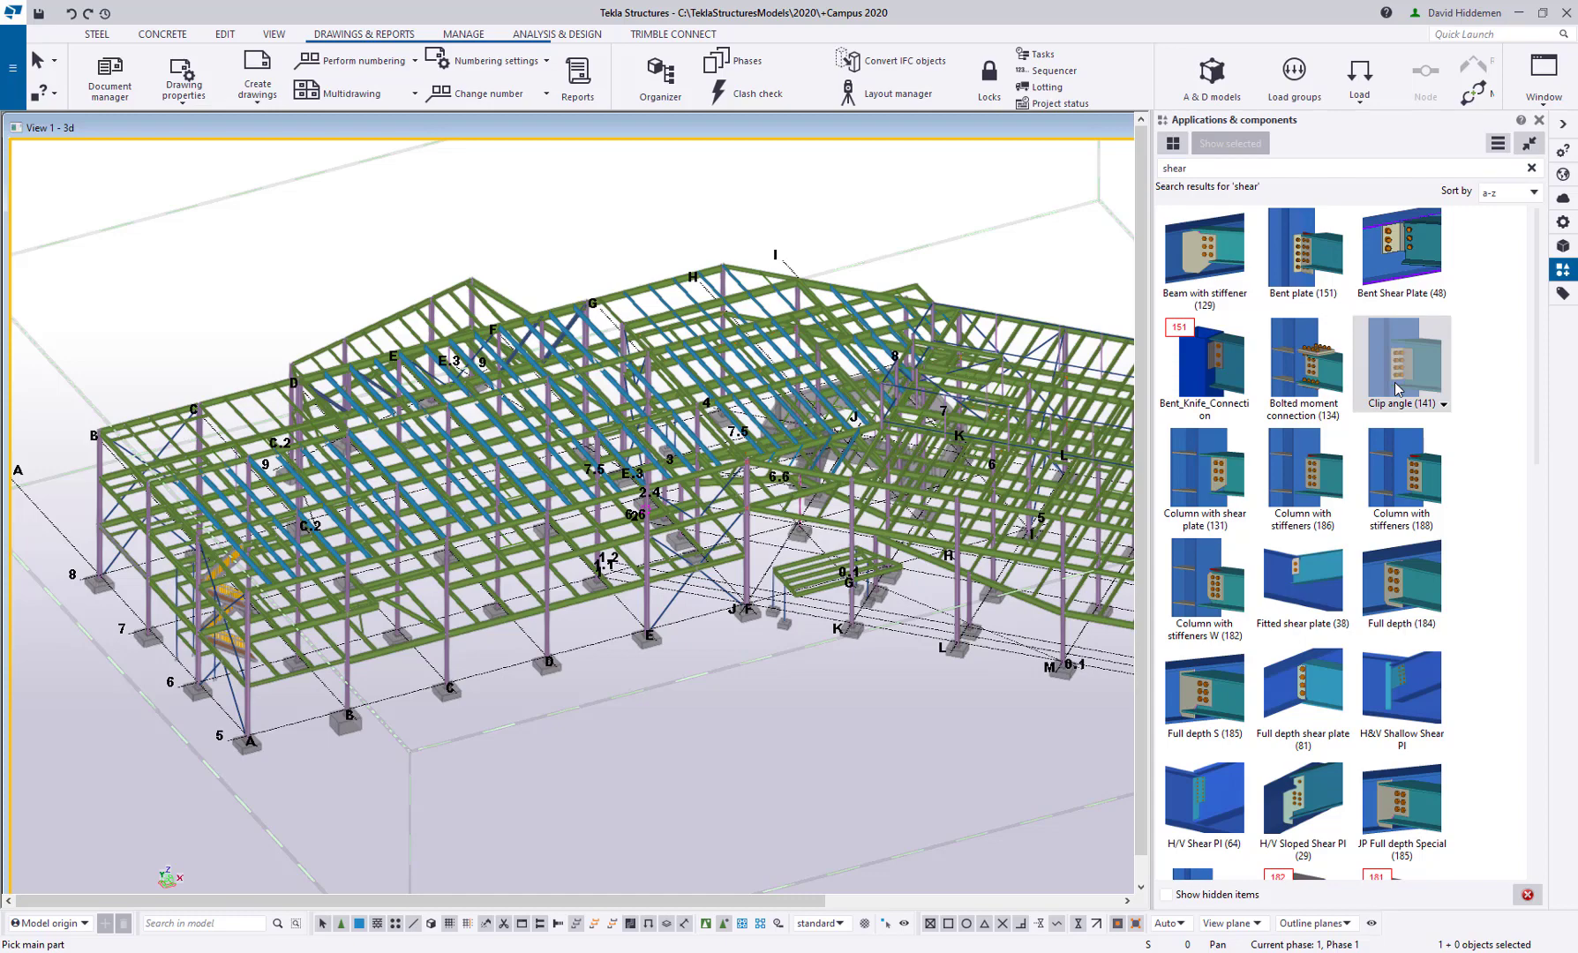
{"action": "left_click", "coordinate": [1444, 406]}
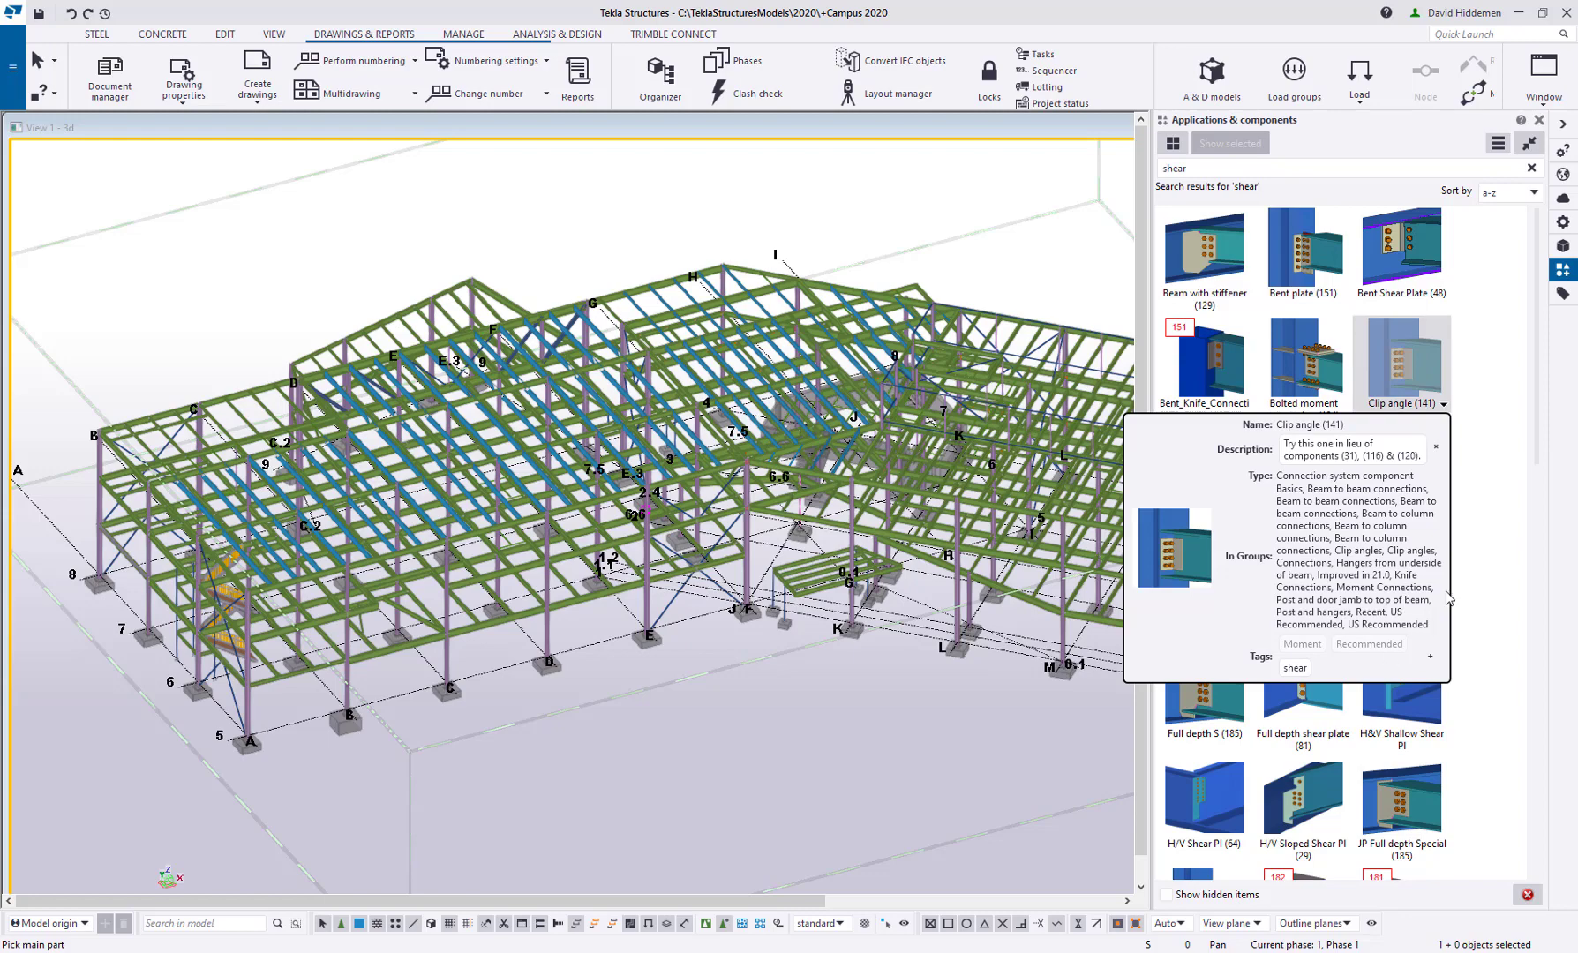
Step: Clear the catalog search and check the recently used components with the Steel Detailing group collapsed
{"action": "left_click", "coordinate": [1531, 168]}
{"action": "left_click", "coordinate": [1188, 242]}
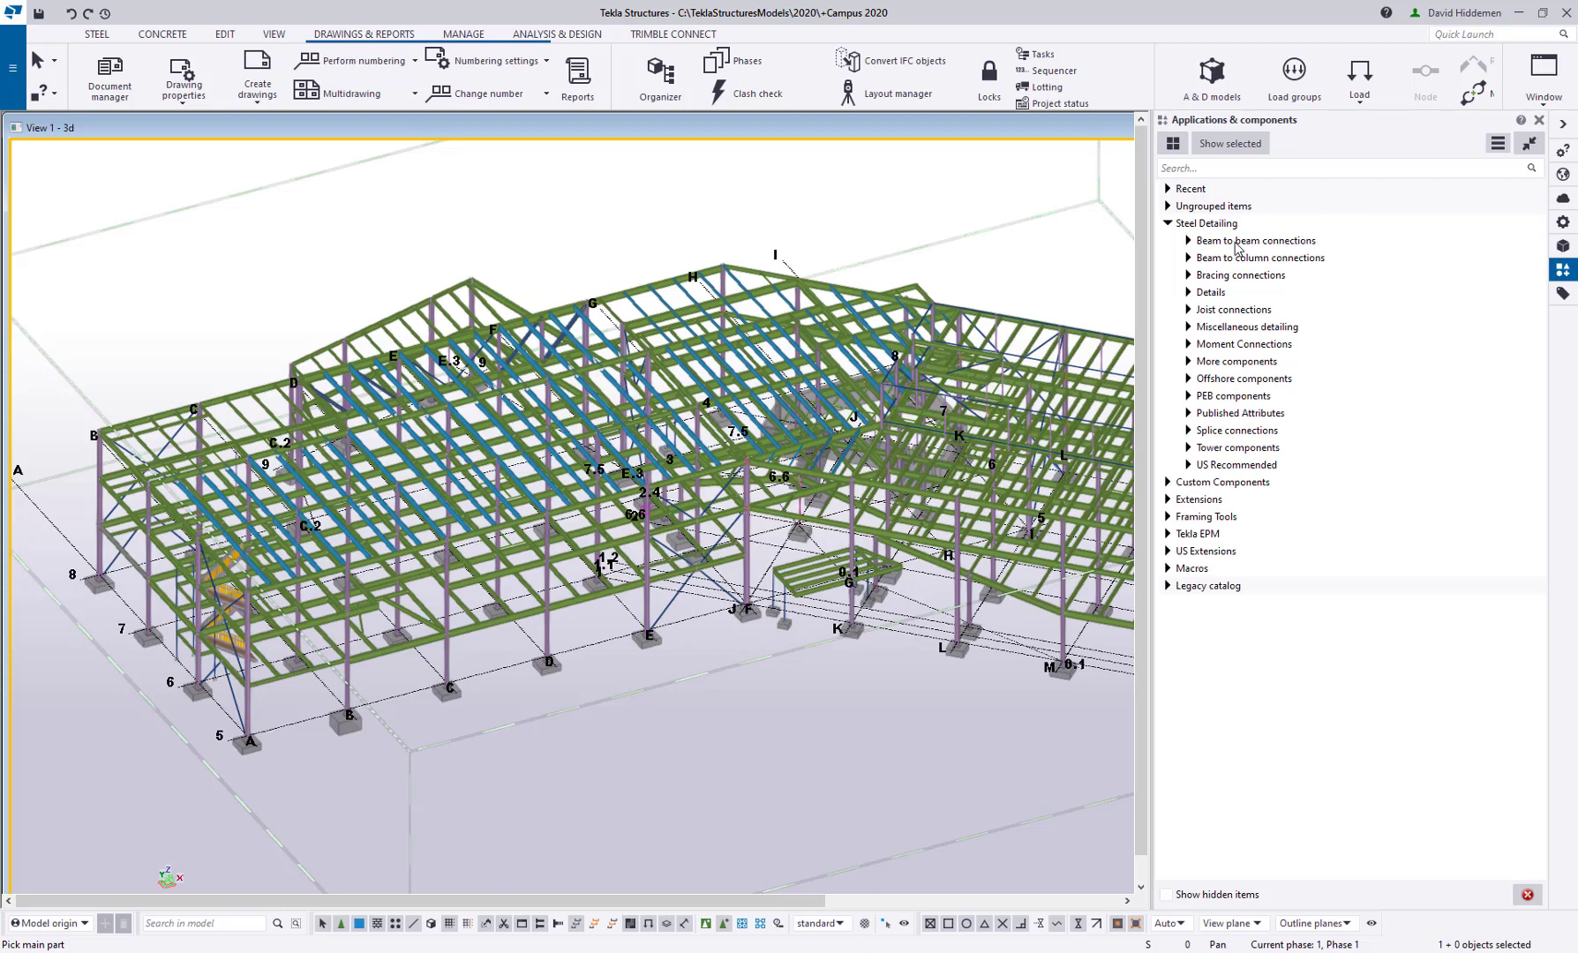
{"action": "left_click", "coordinate": [1168, 224]}
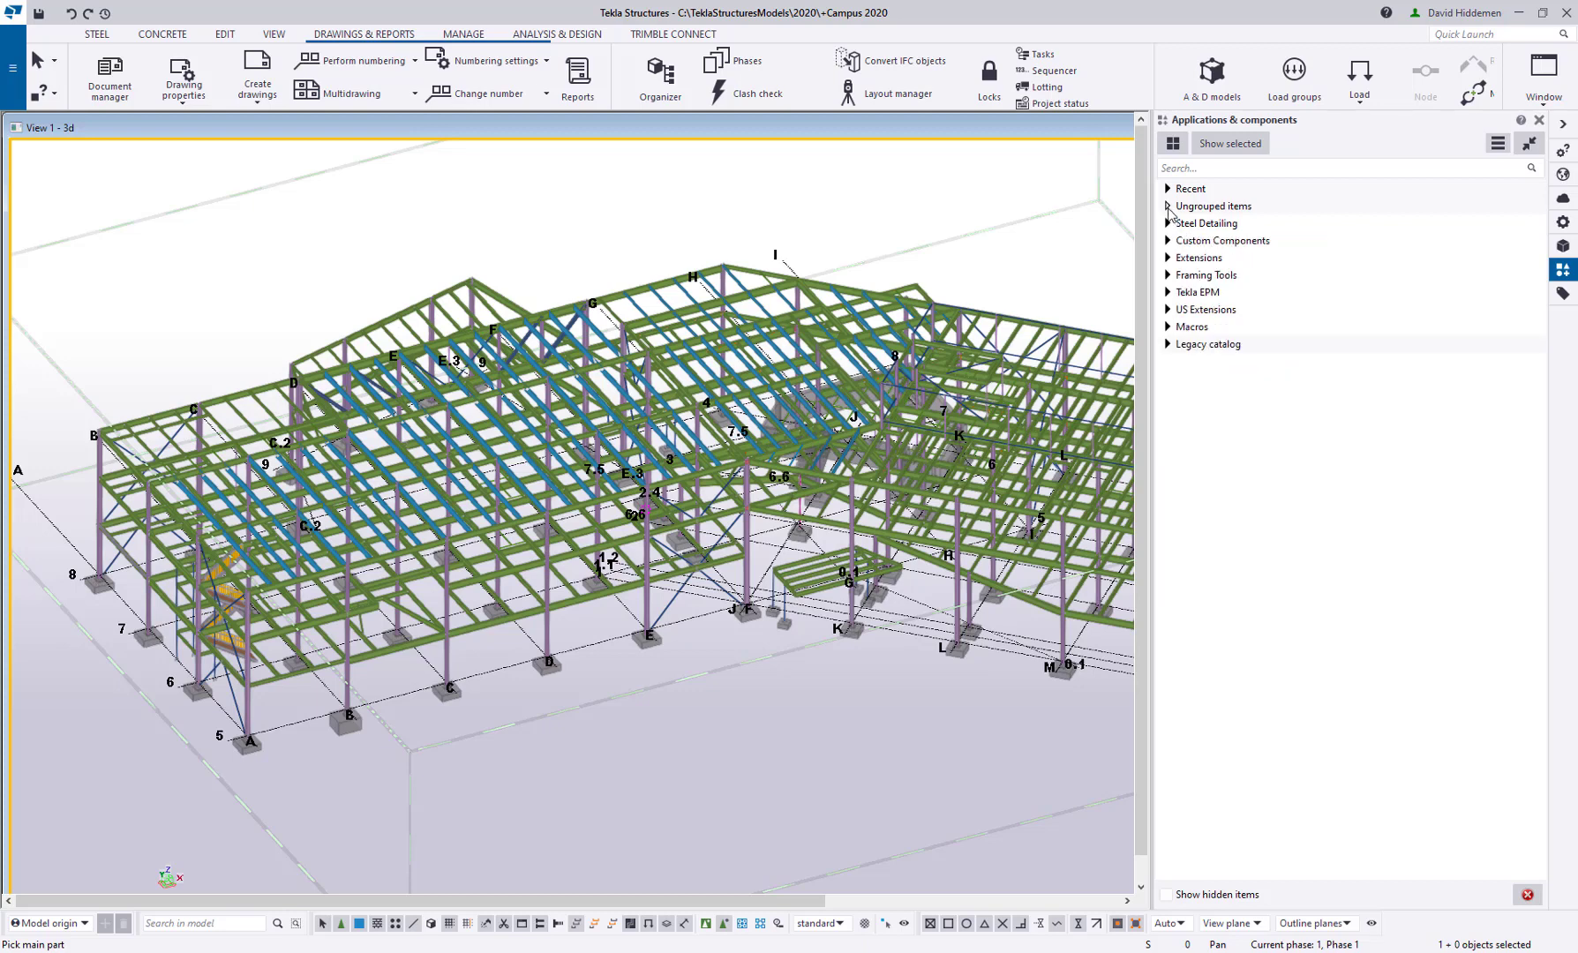
{"action": "left_click", "coordinate": [1167, 189]}
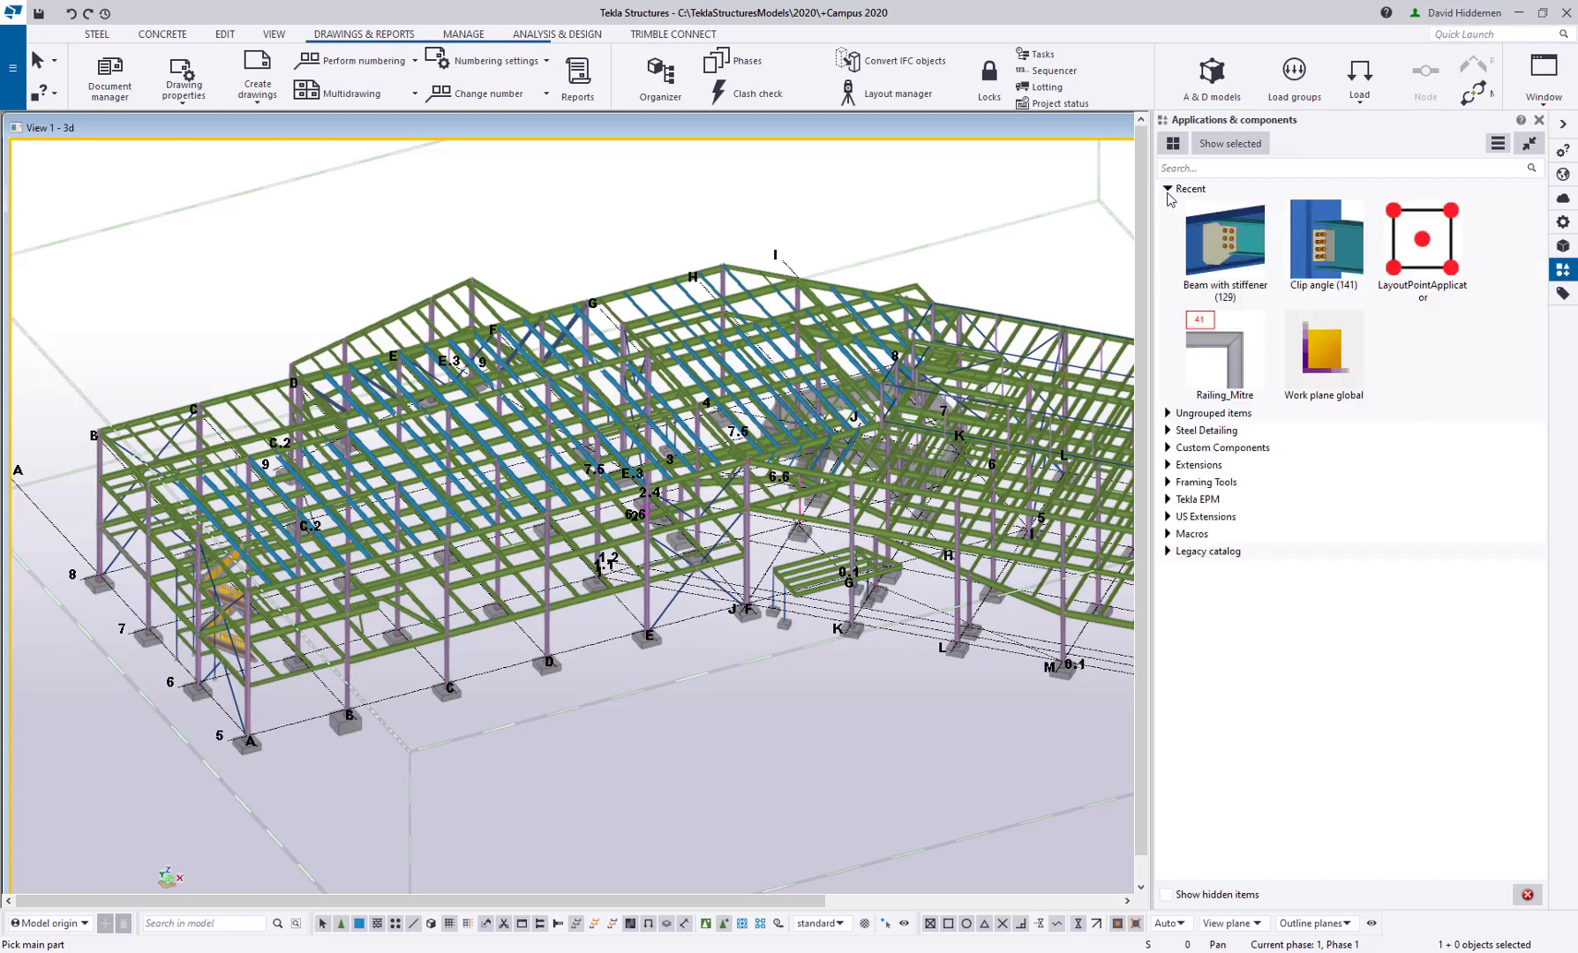
{"action": "left_click", "coordinate": [1167, 191]}
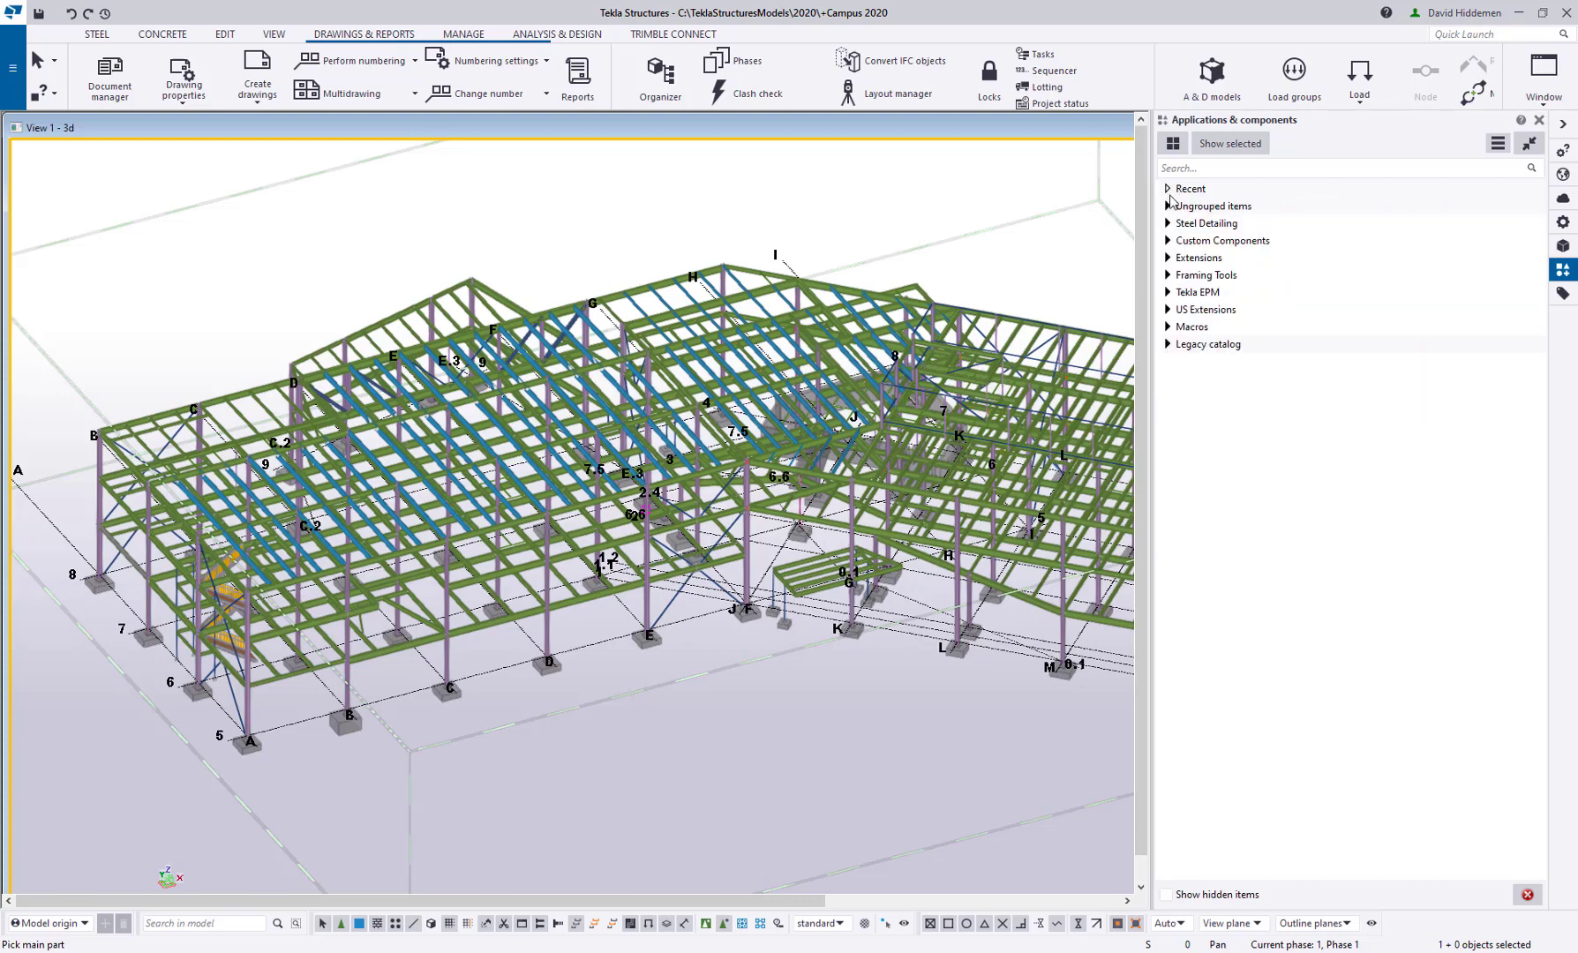
Step: Create a new catalog group for personal favorites, named with the owner's first name and "Favs"
{"action": "right_click", "coordinate": [1219, 411]}
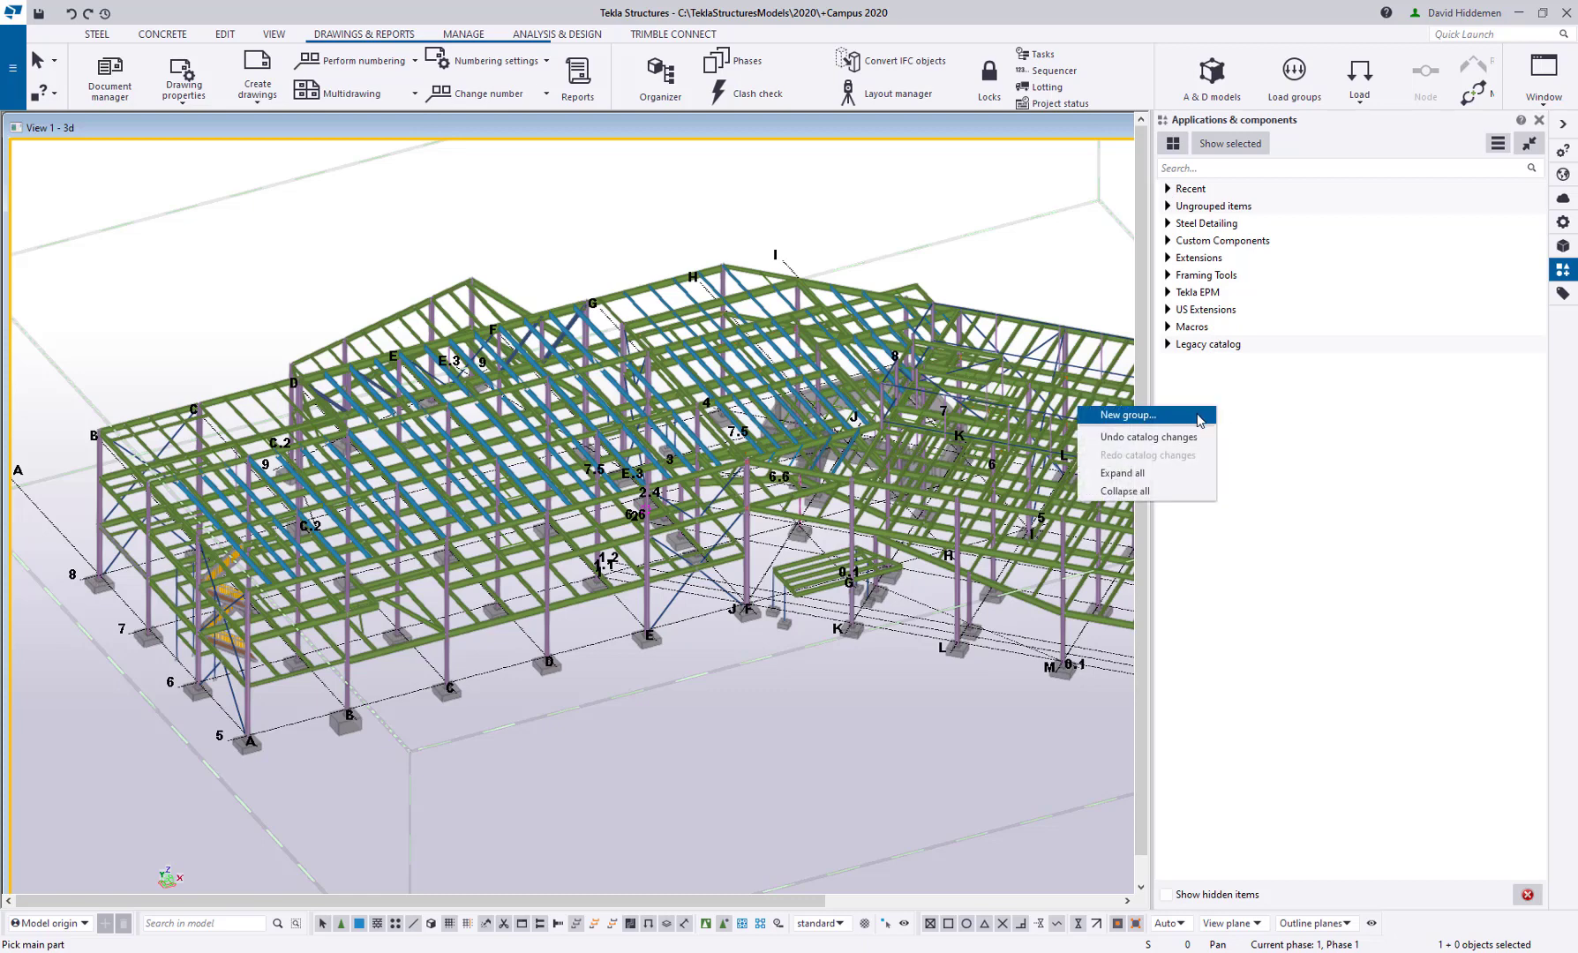
{"action": "left_click", "coordinate": [1201, 420]}
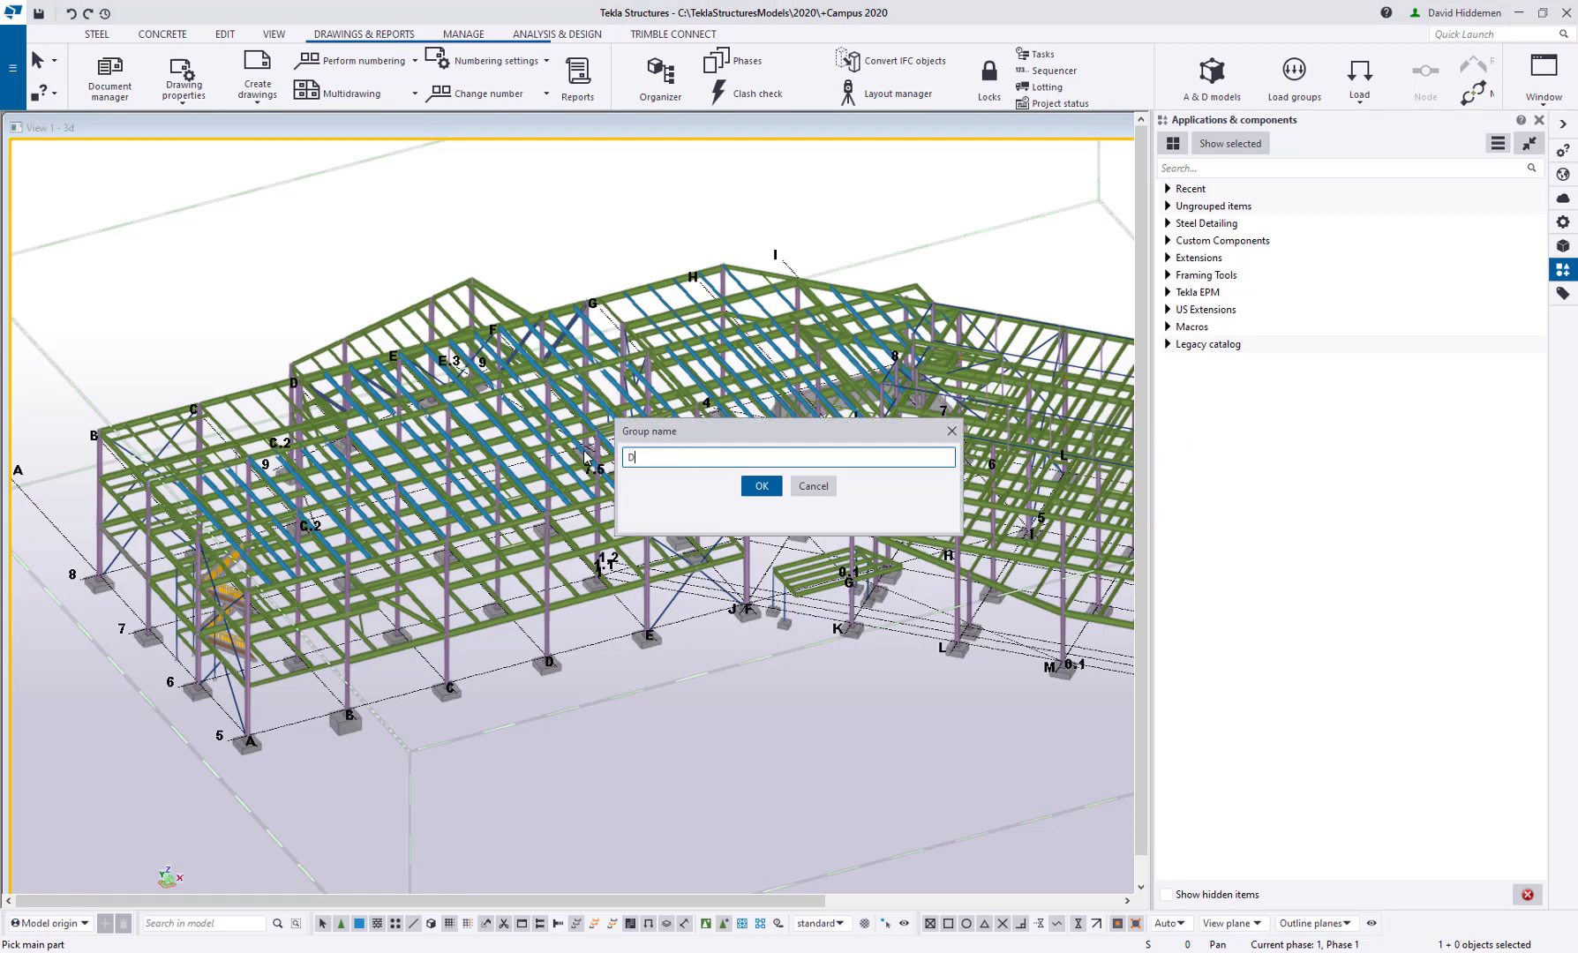
{"action": "type", "text": "ave's Favs"}
{"action": "left_click", "coordinate": [761, 486]}
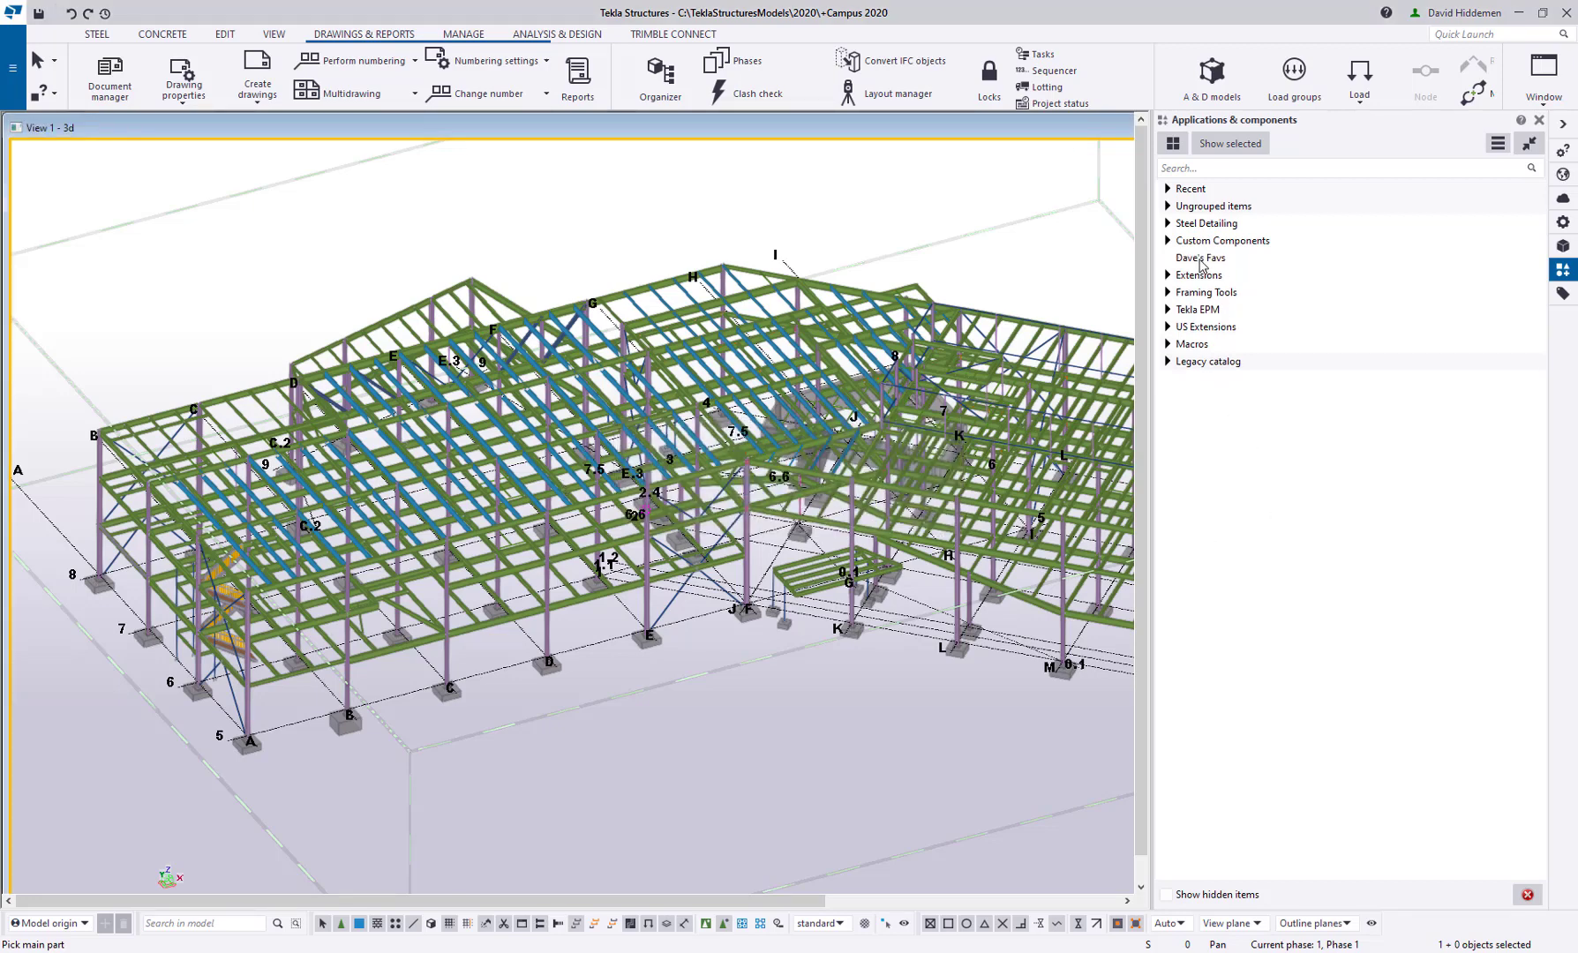
Step: Add Clip angle (141) from the Steel Detailing beam to beam connections to the new favorites group
{"action": "mouse_move", "coordinate": [1203, 265]}
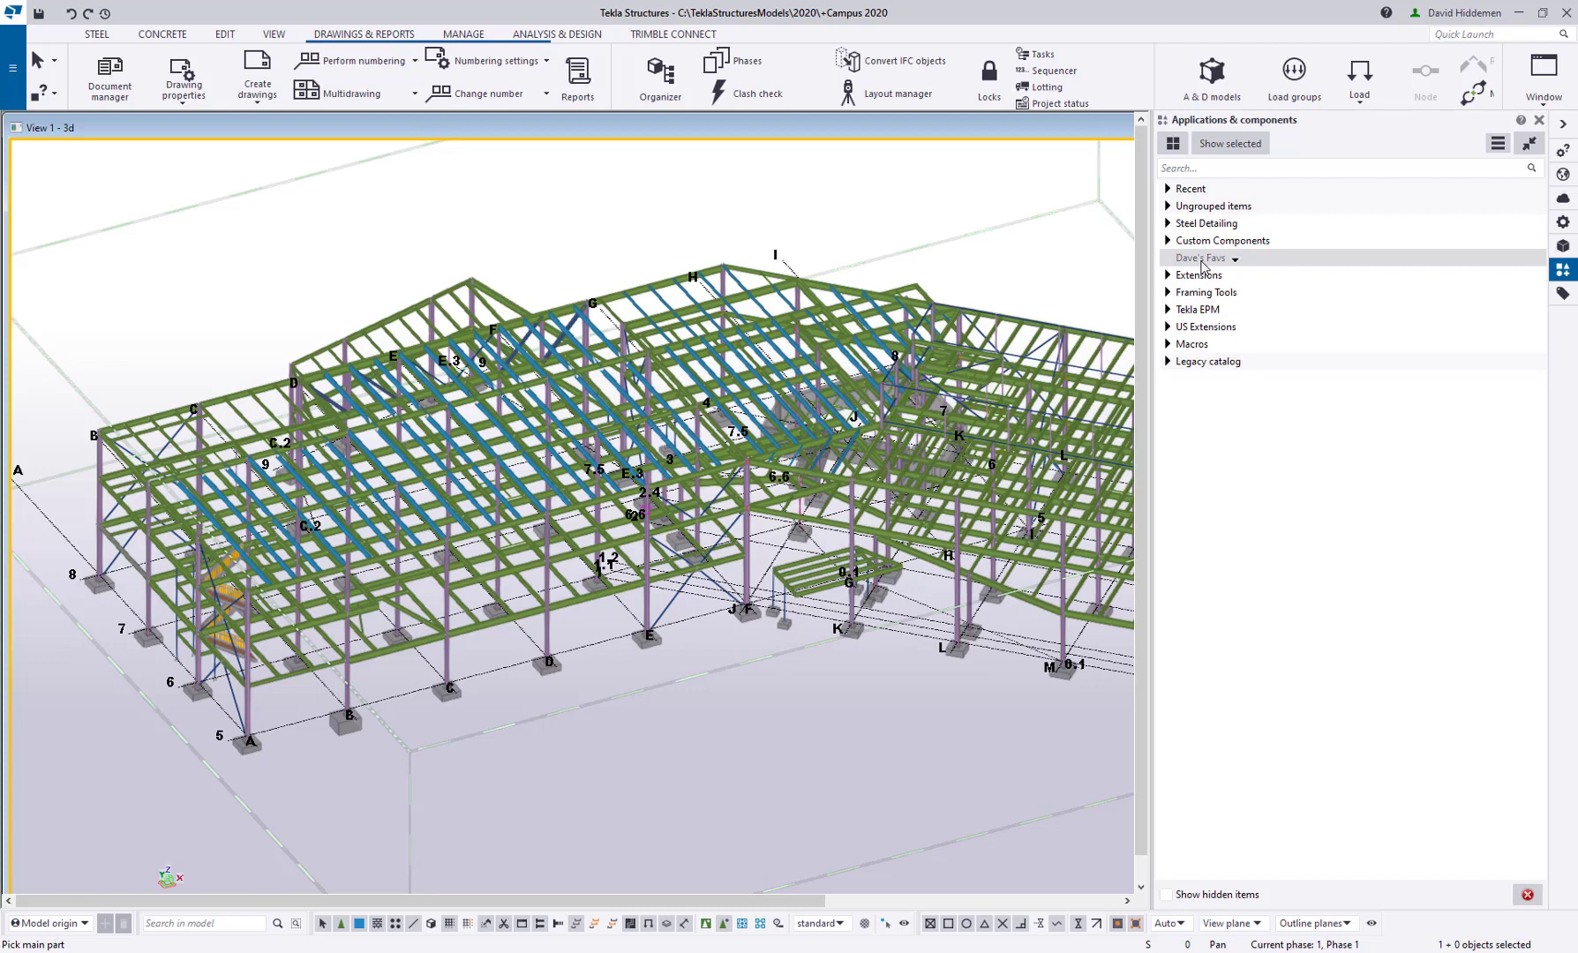
{"action": "left_click", "coordinate": [1170, 224]}
{"action": "left_click", "coordinate": [1187, 241]}
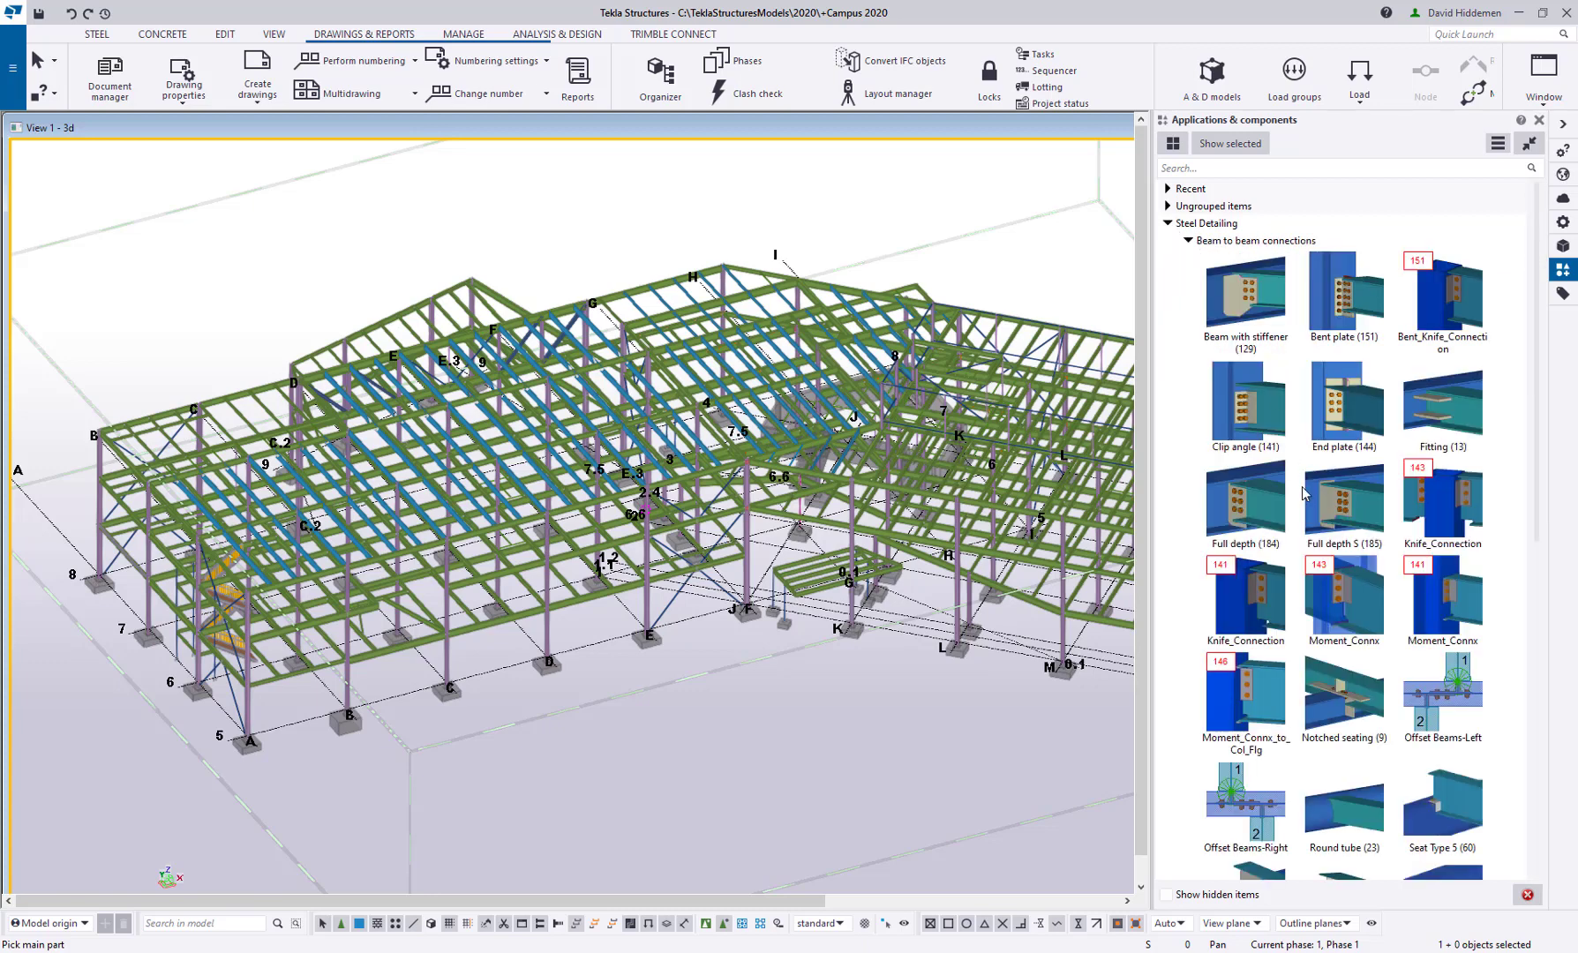
{"action": "left_click", "coordinate": [1269, 415]}
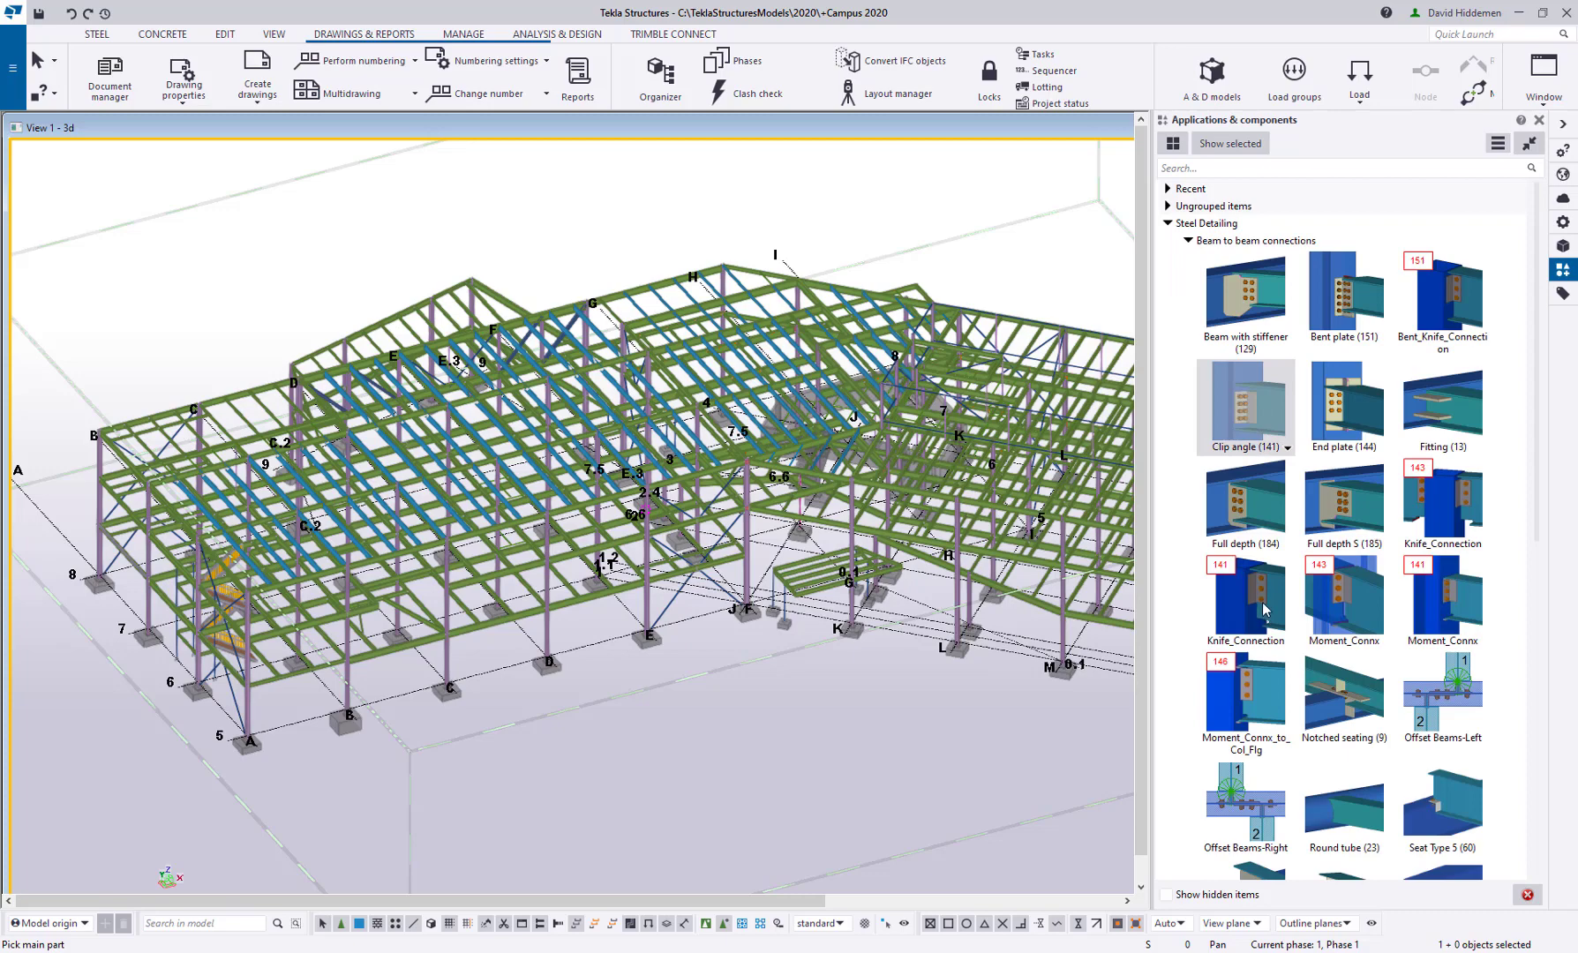
{"action": "right_click", "coordinate": [1240, 403]}
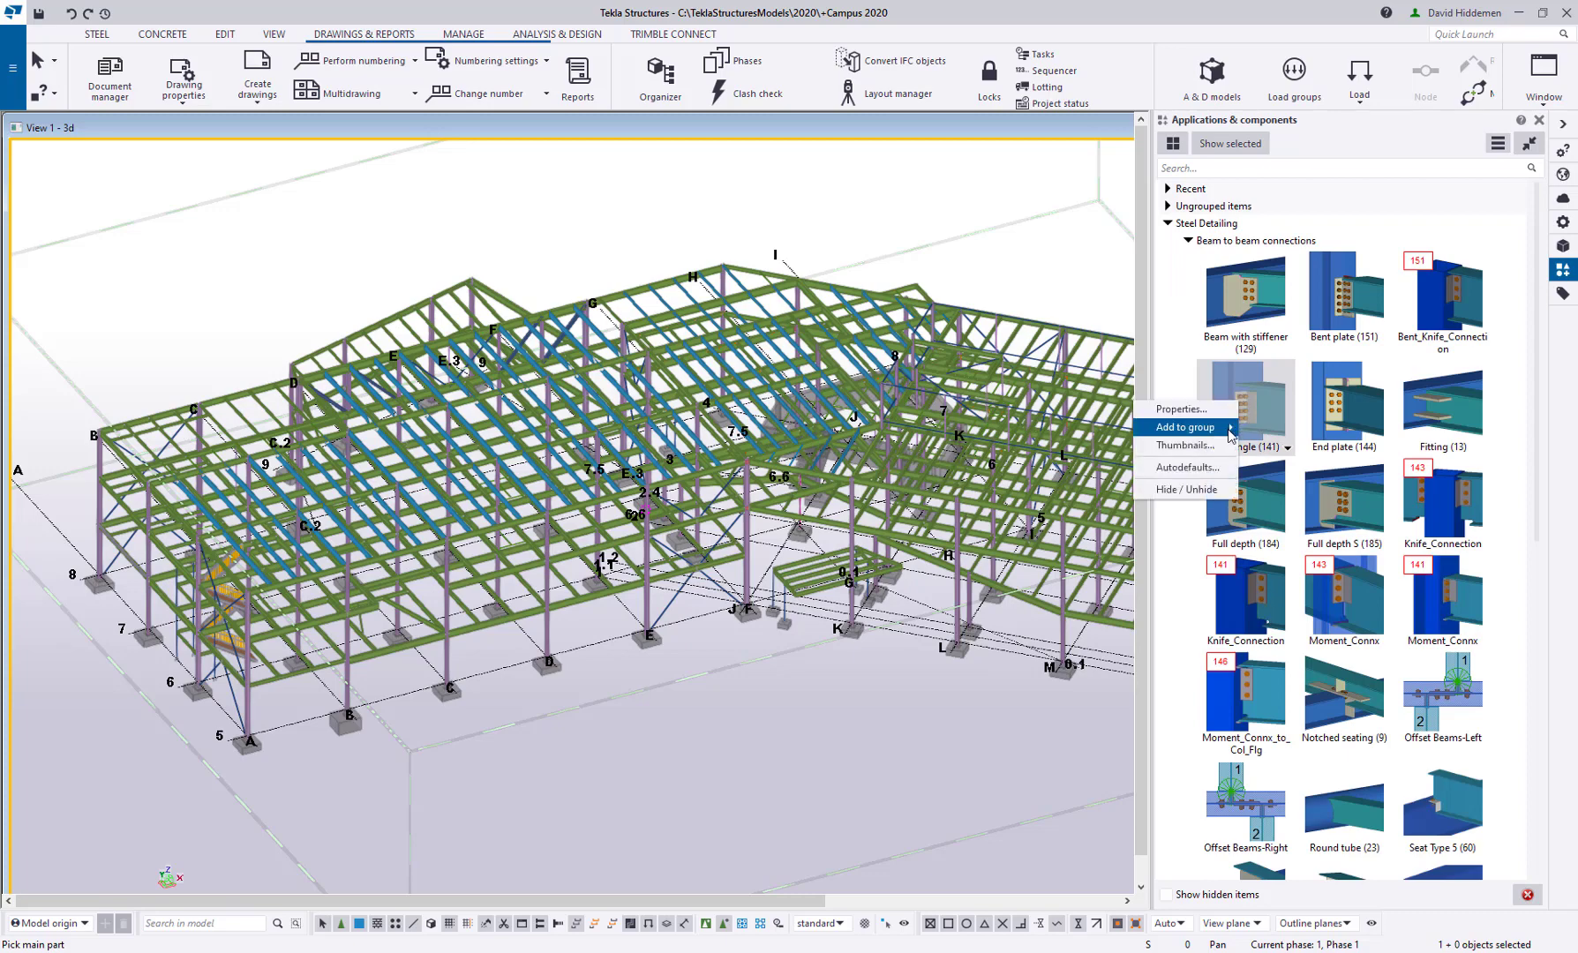
{"action": "mouse_move", "coordinate": [1229, 433]}
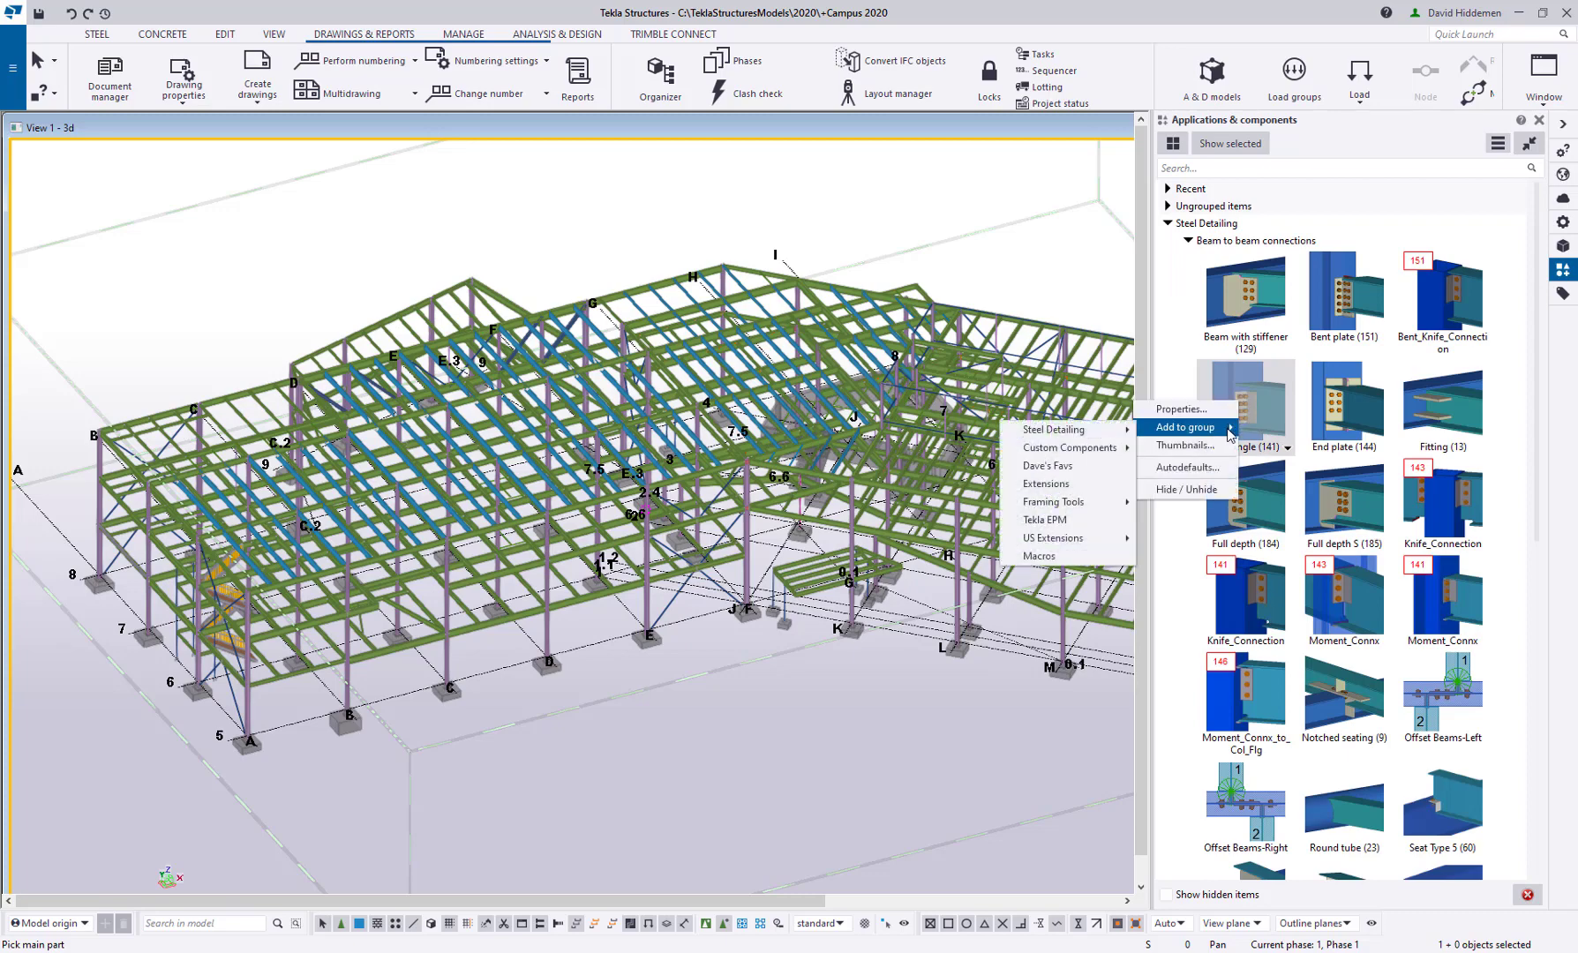
{"action": "left_click", "coordinate": [1100, 470]}
Step: Add the Bent plate (151) connection to the favorites group
{"action": "right_click", "coordinate": [1347, 296]}
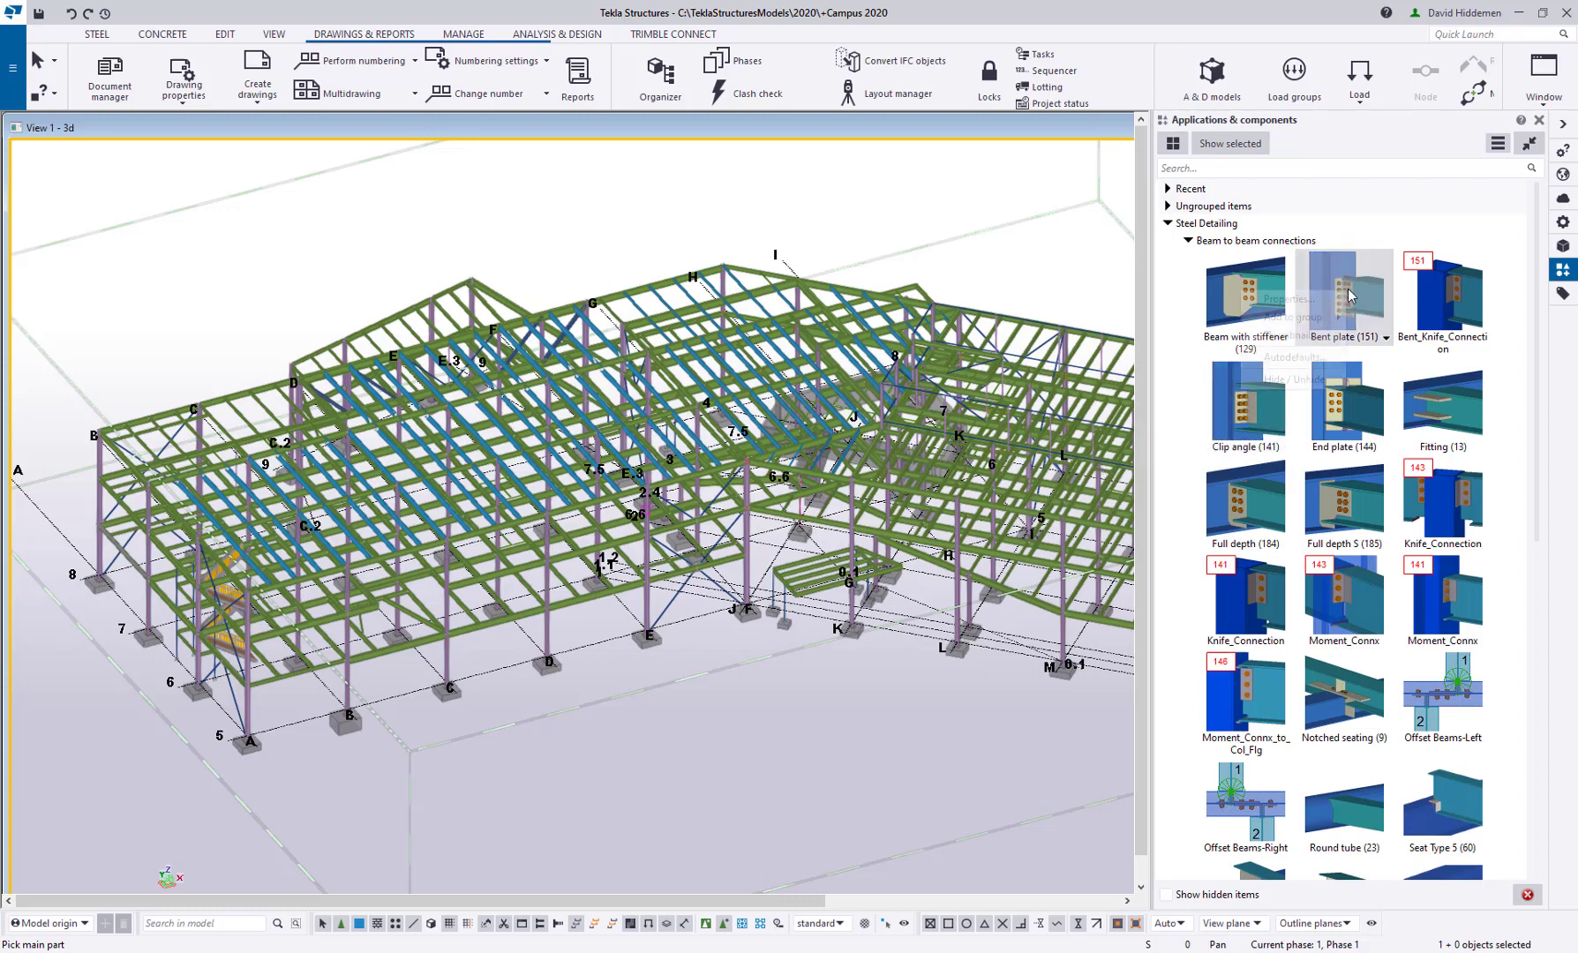
{"action": "mouse_move", "coordinate": [1298, 317]}
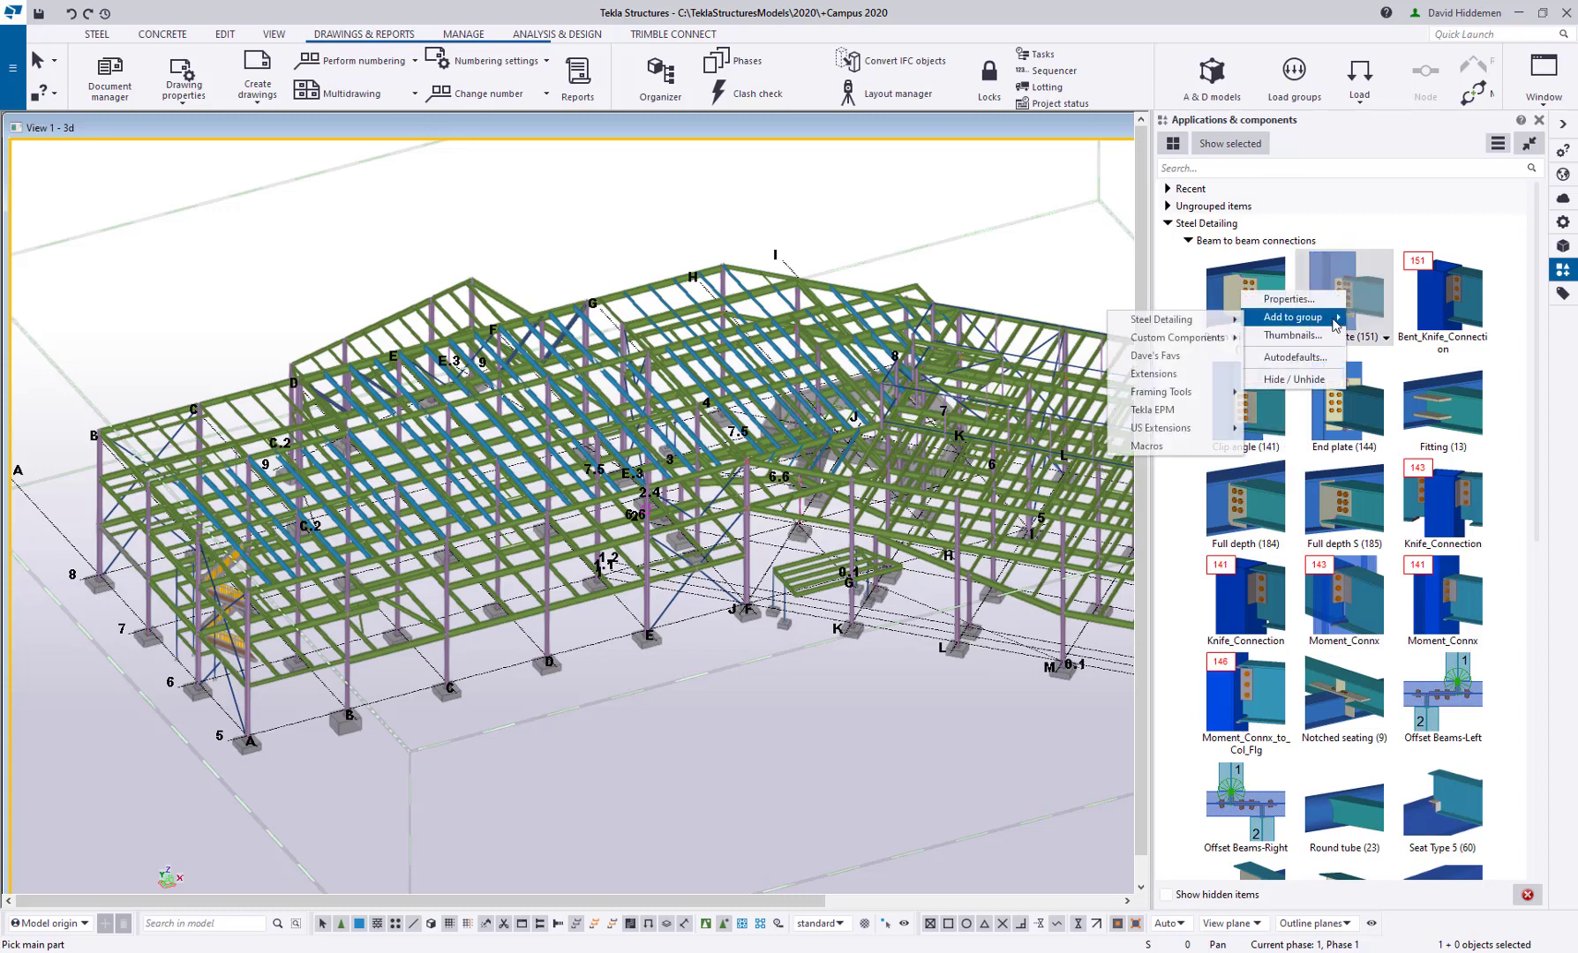
{"action": "left_click", "coordinate": [1205, 358]}
Step: Find Shear plate simple (146) by searching for "146", add it to the favorites group, and return to the collapsed connection list
{"action": "left_click", "coordinate": [1208, 170]}
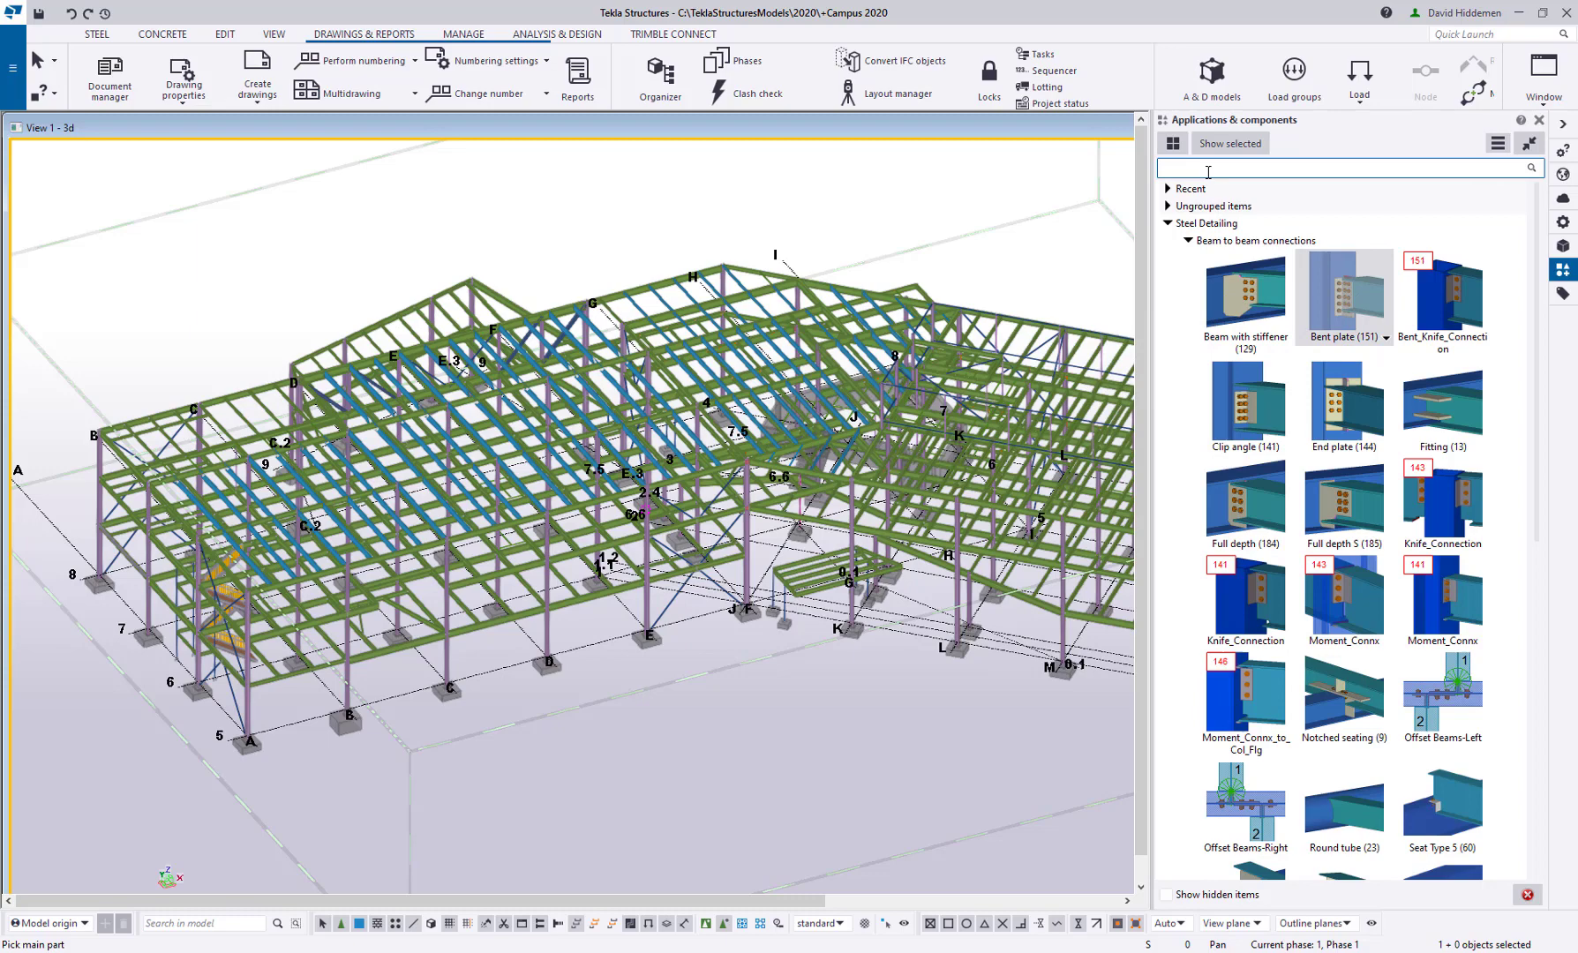
{"action": "type", "text": "146"}
{"action": "right_click", "coordinate": [1398, 270]}
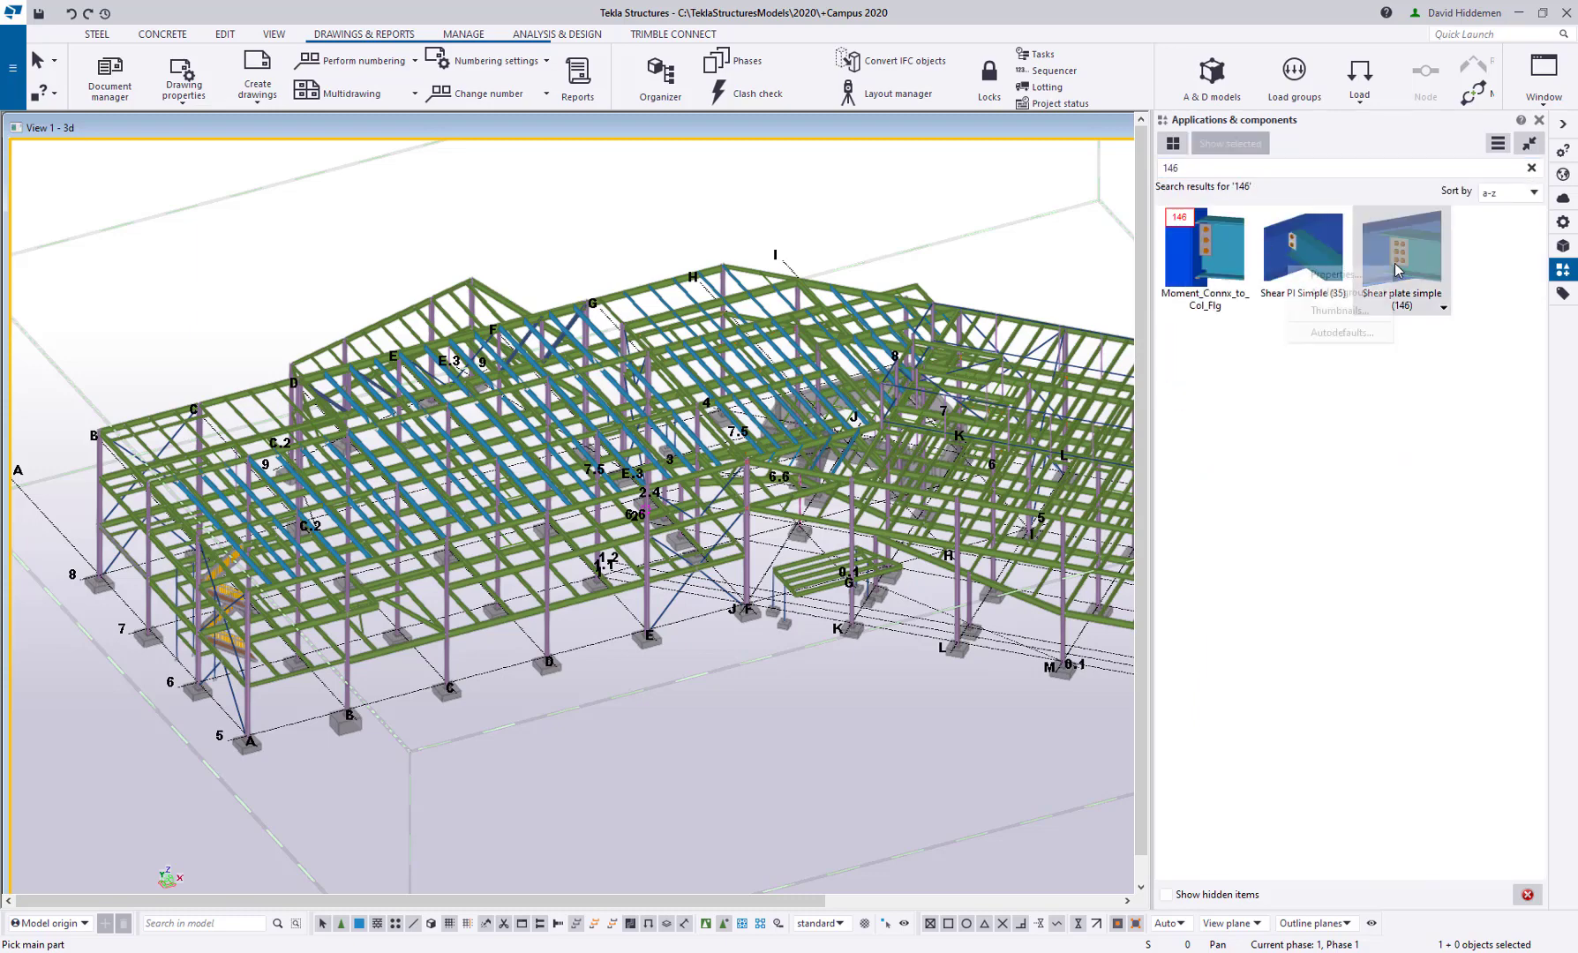
{"action": "left_click", "coordinate": [1255, 336]}
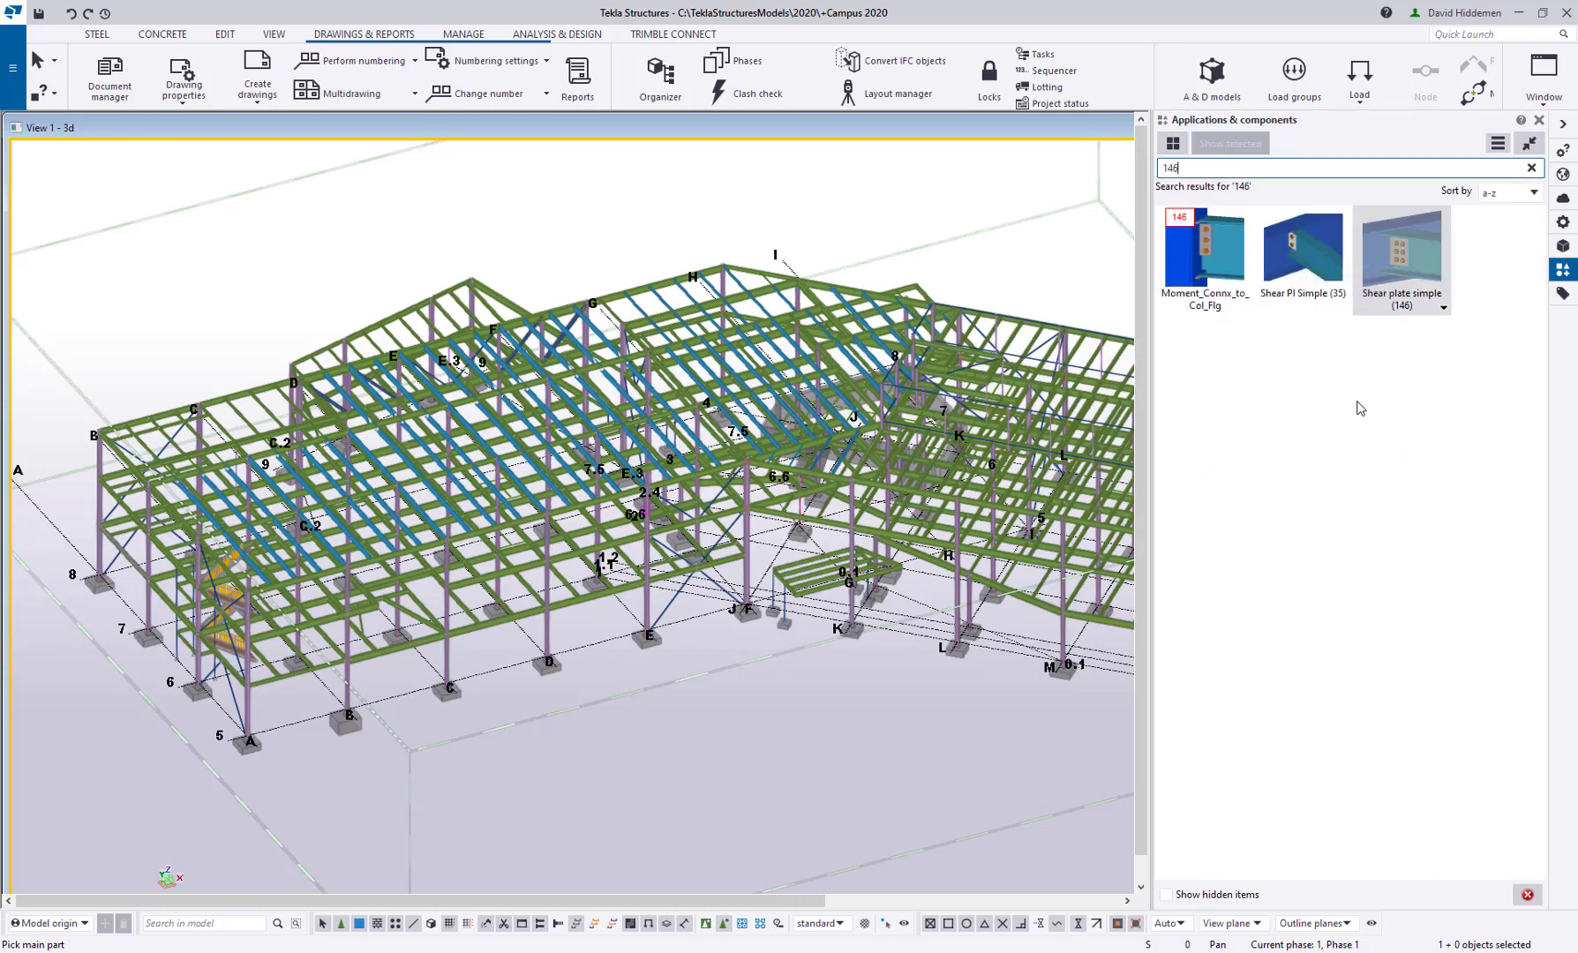
{"action": "left_click", "coordinate": [1531, 168]}
{"action": "left_click", "coordinate": [1188, 240]}
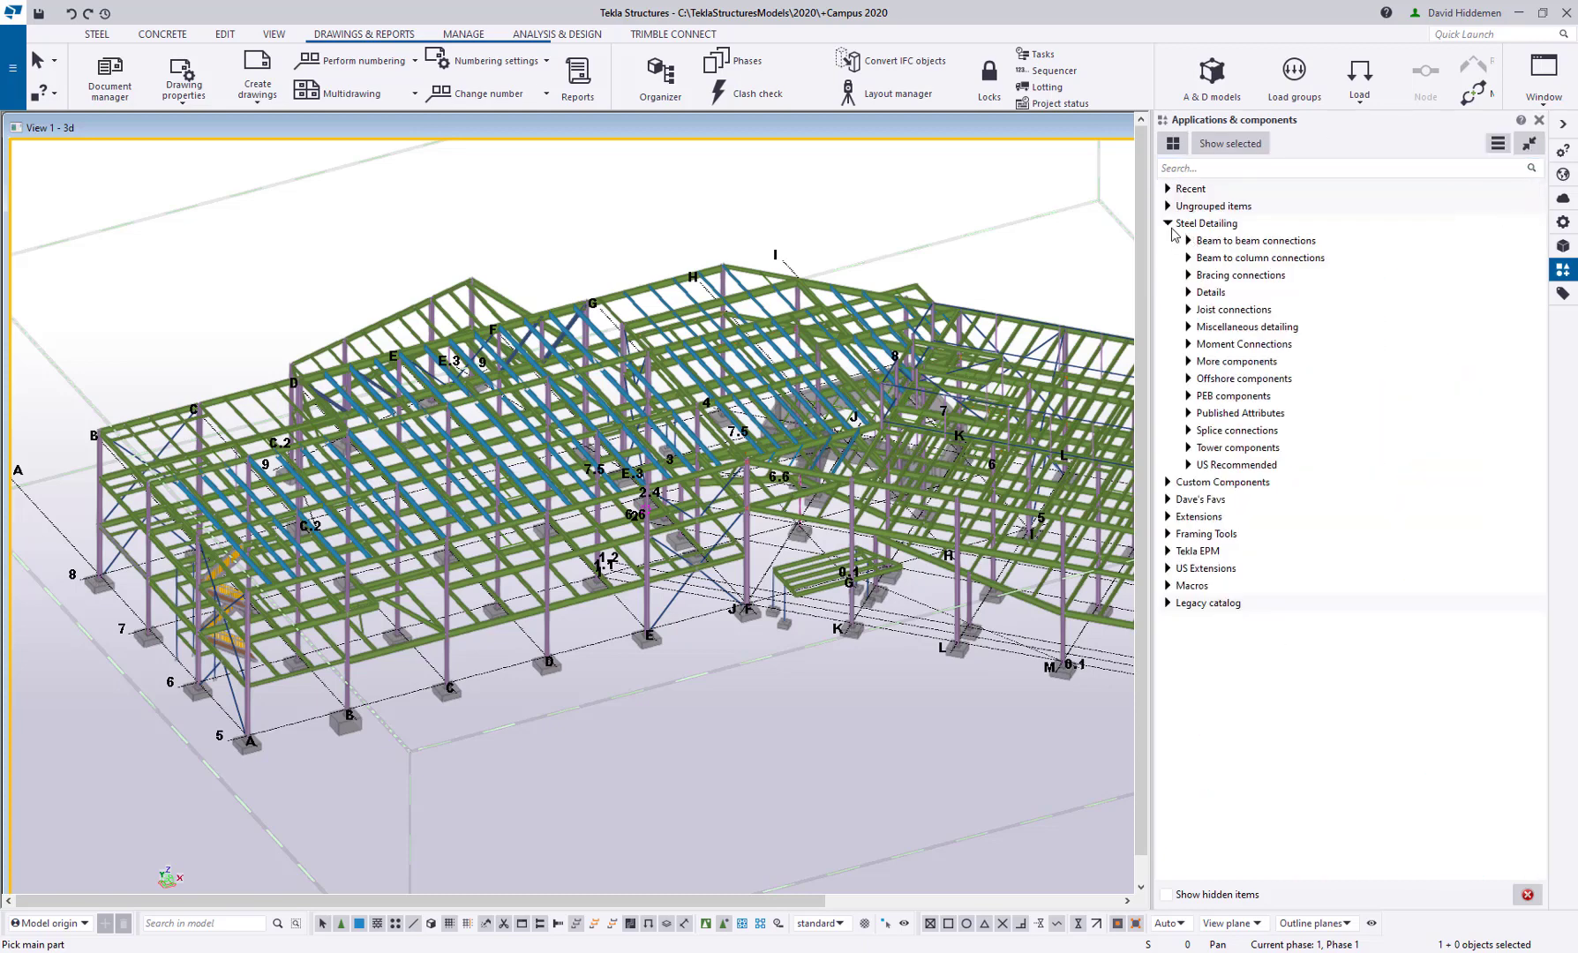
Step: Expand the favorites group to show its components and review the options available for the catalog and the group
{"action": "left_click", "coordinate": [1169, 225]}
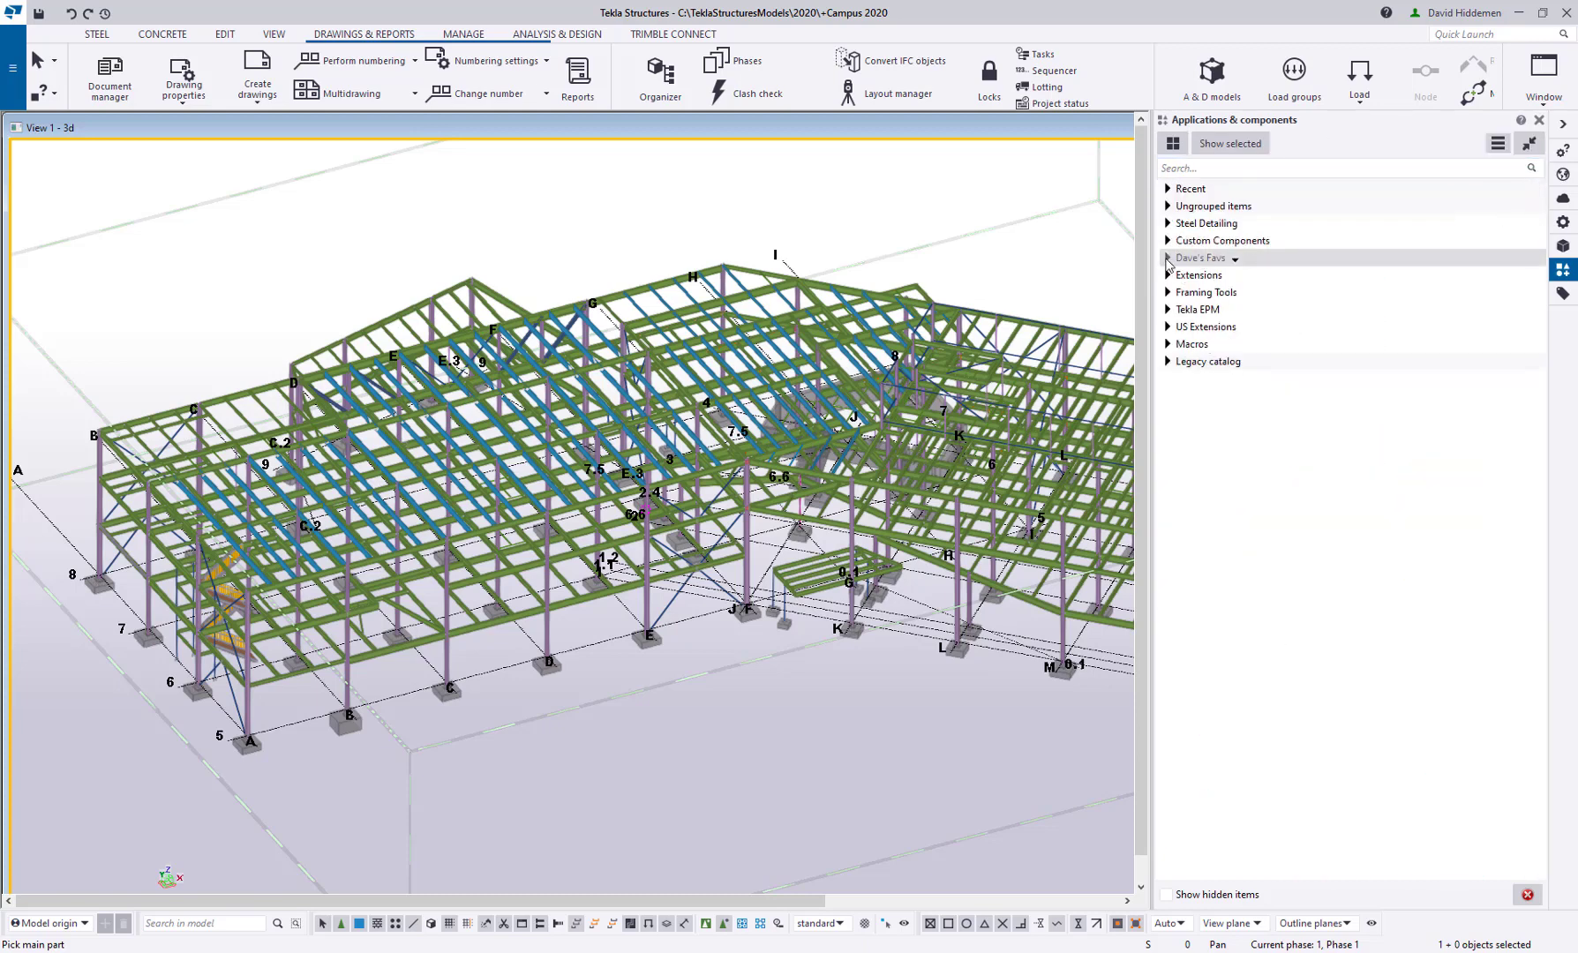
{"action": "left_click", "coordinate": [1168, 258]}
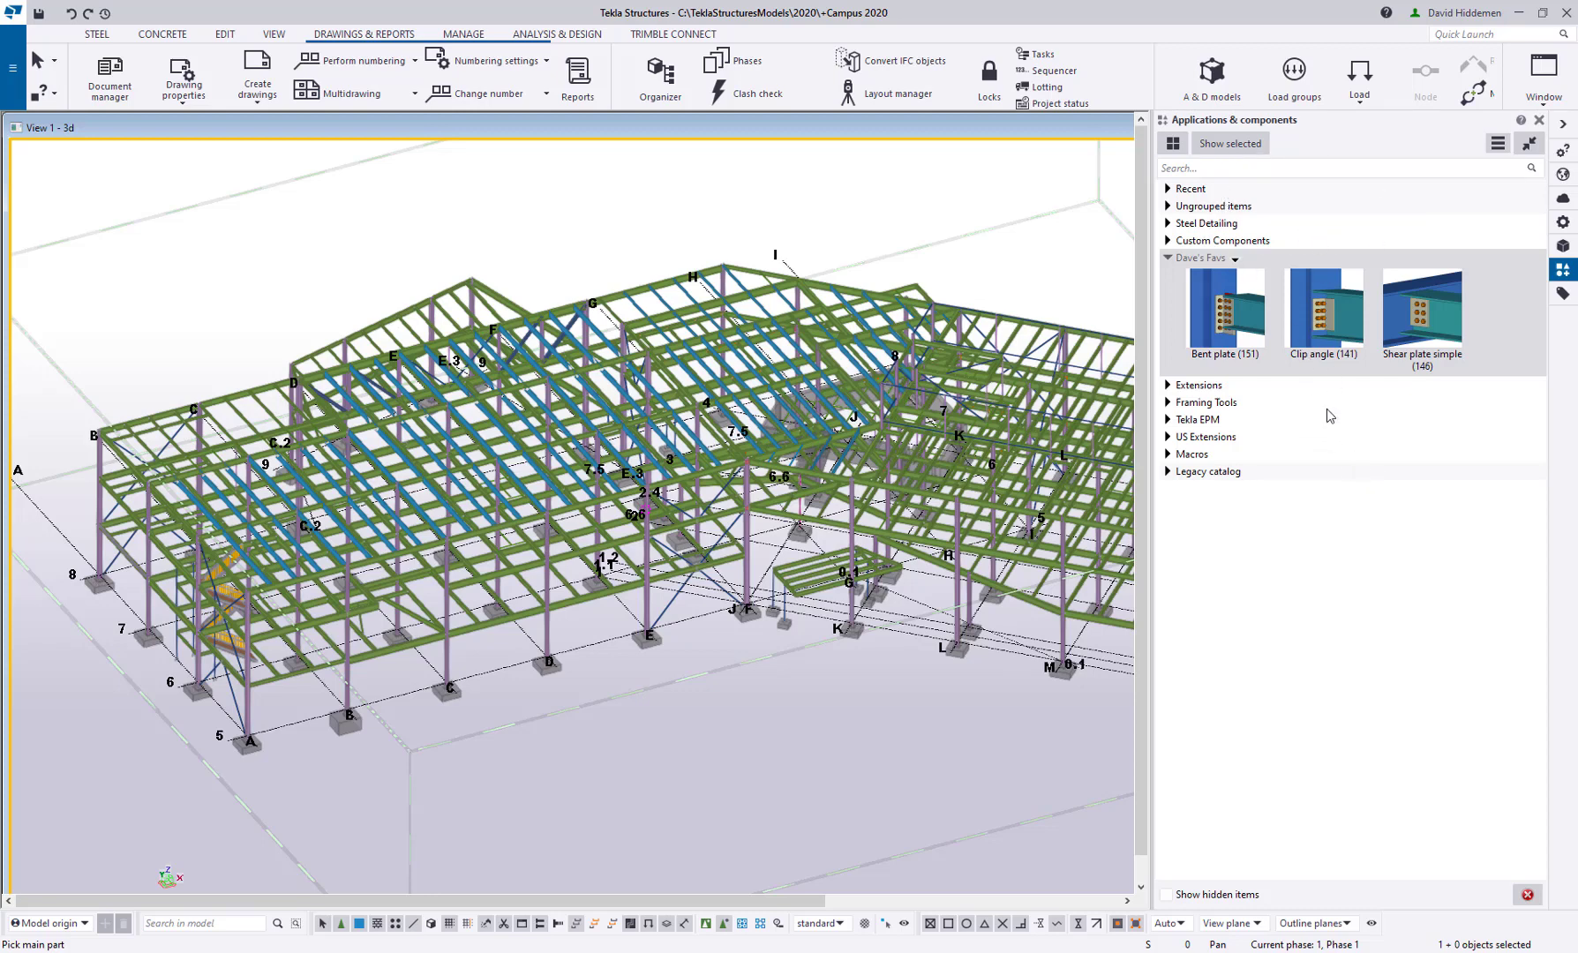
{"action": "right_click", "coordinate": [1271, 525]}
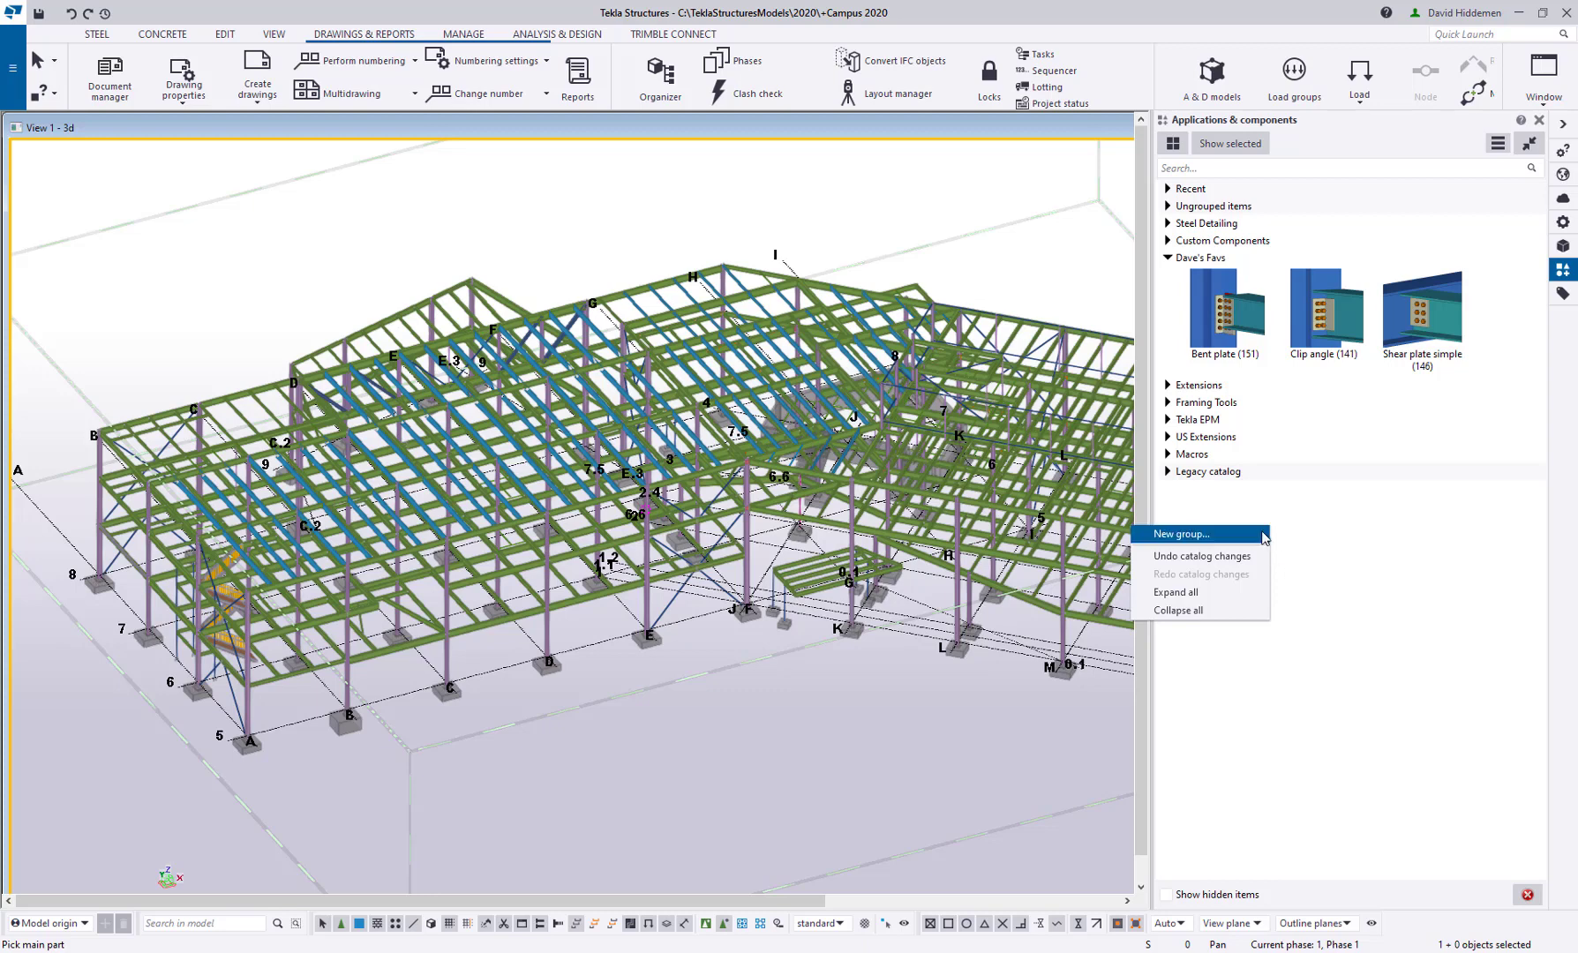
{"action": "left_click", "coordinate": [1290, 541]}
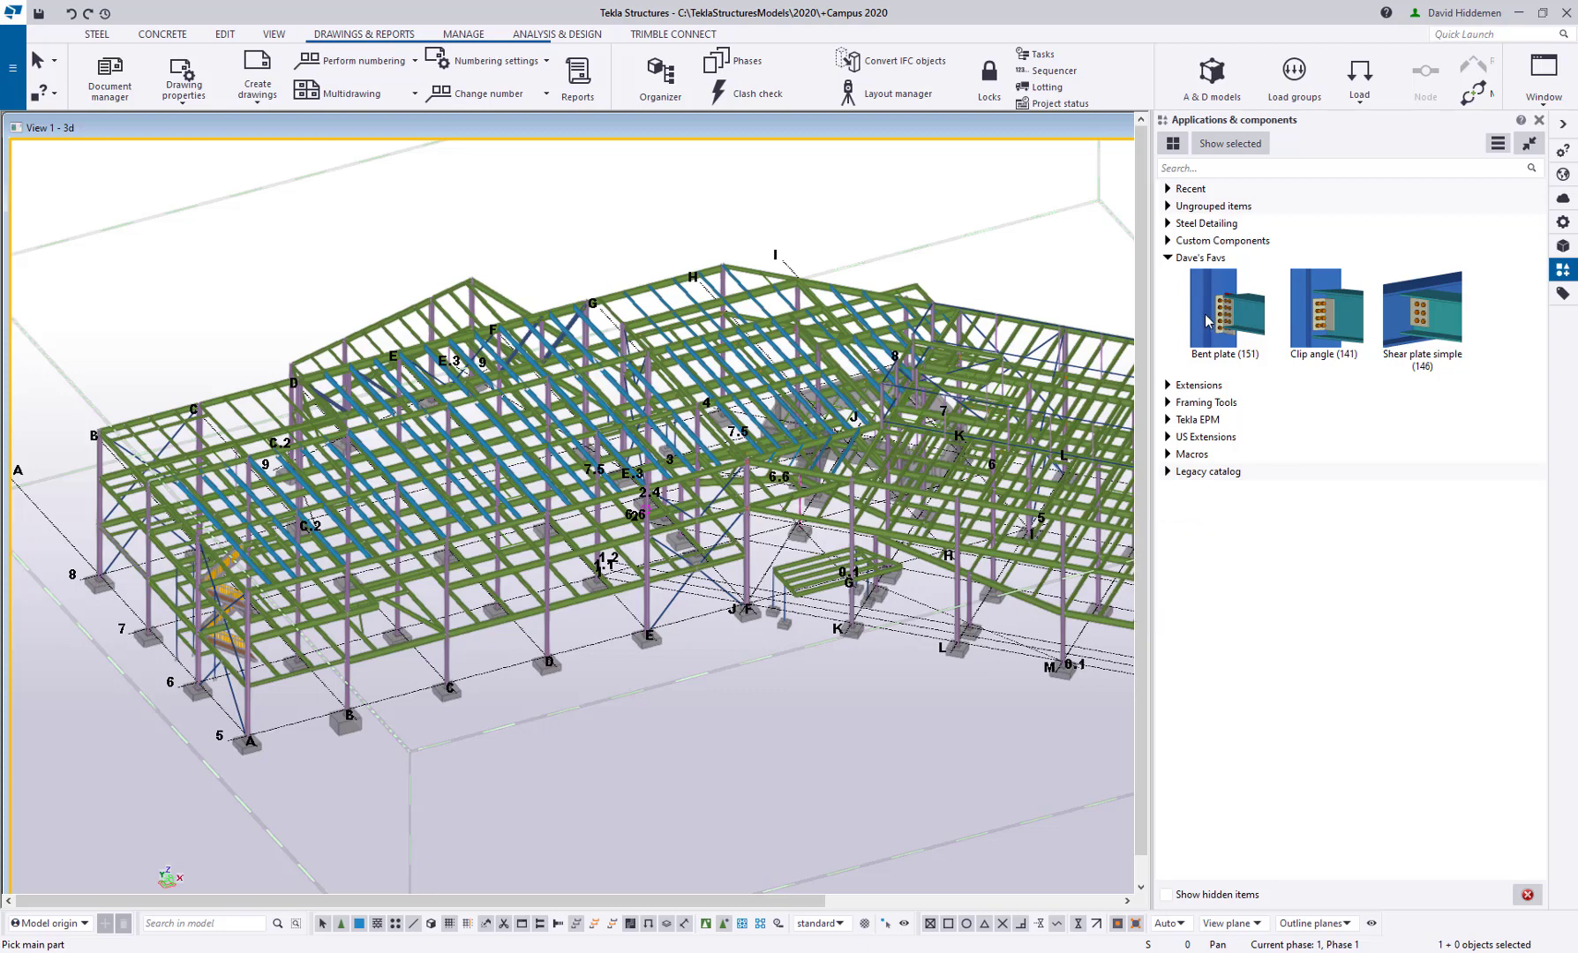
{"action": "right_click", "coordinate": [1212, 261]}
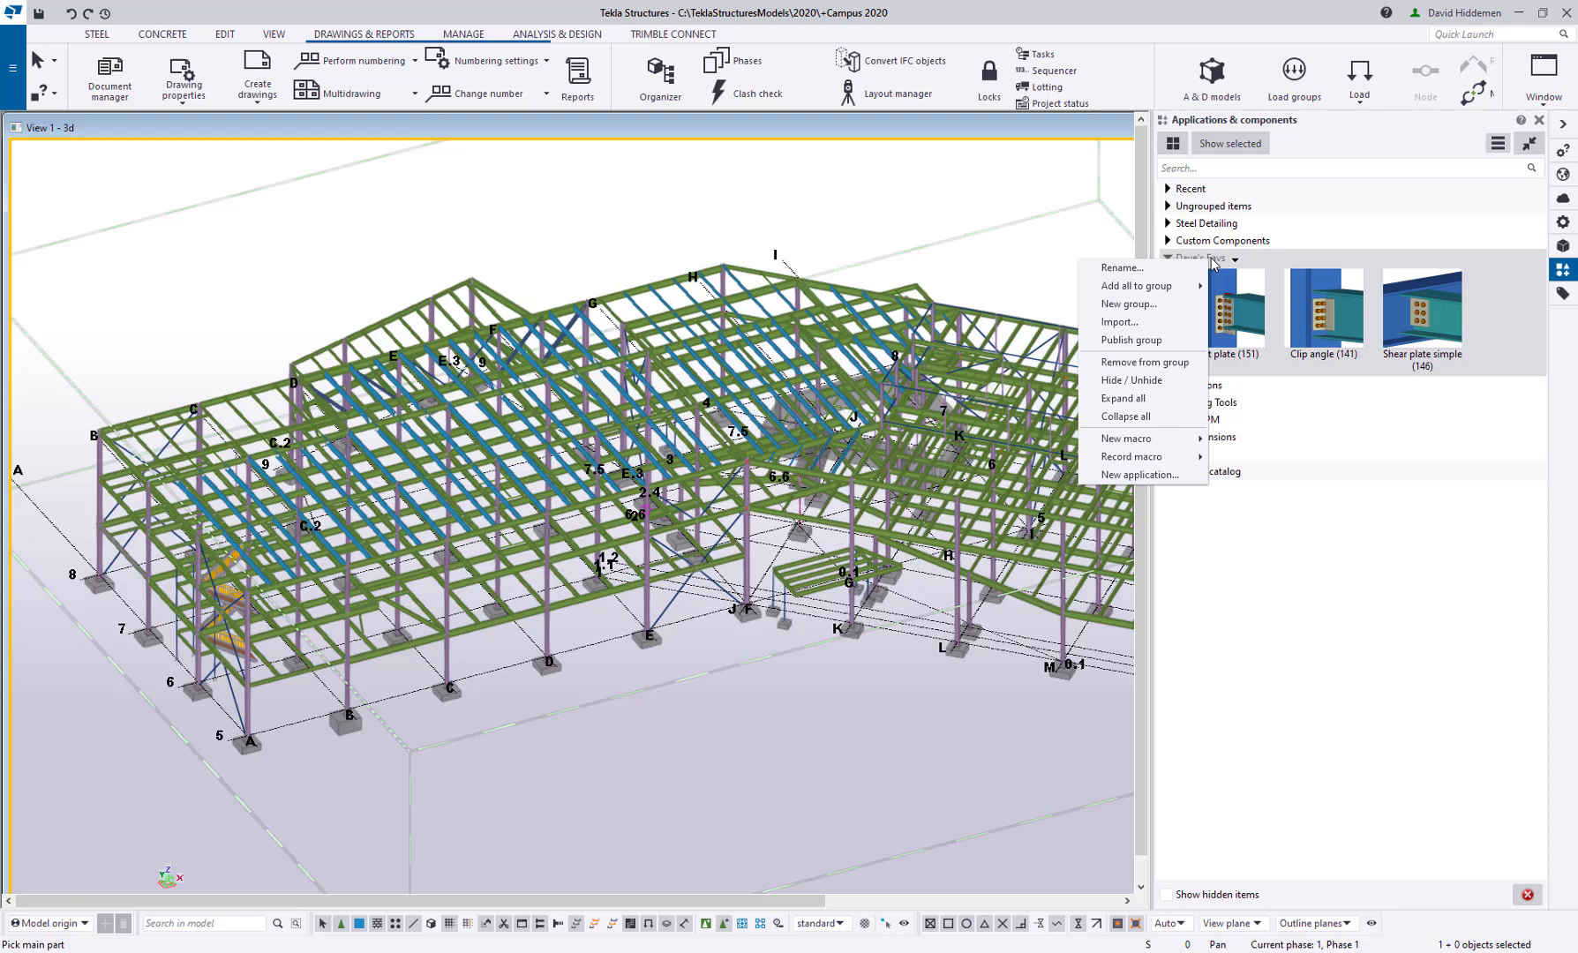
{"action": "left_click", "coordinate": [1308, 542]}
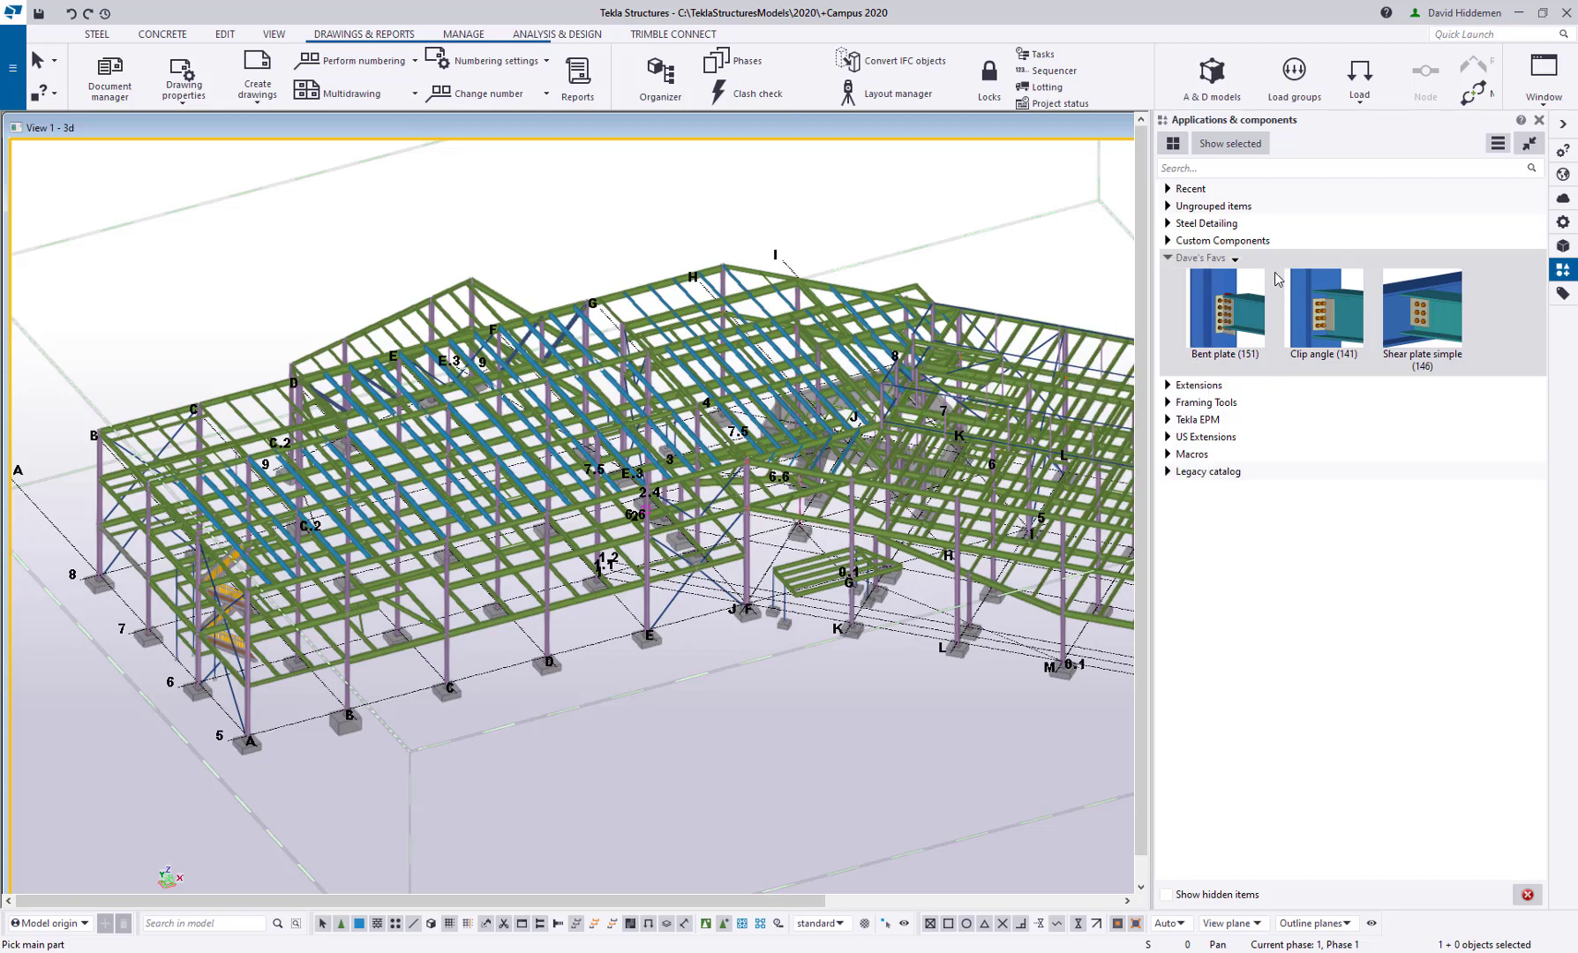
Step: Interrupt the active connection command and review the options for saving the model, including saving it as a model template
{"action": "right_click", "coordinate": [332, 219]}
{"action": "left_click", "coordinate": [381, 232]}
{"action": "left_click", "coordinate": [12, 69]}
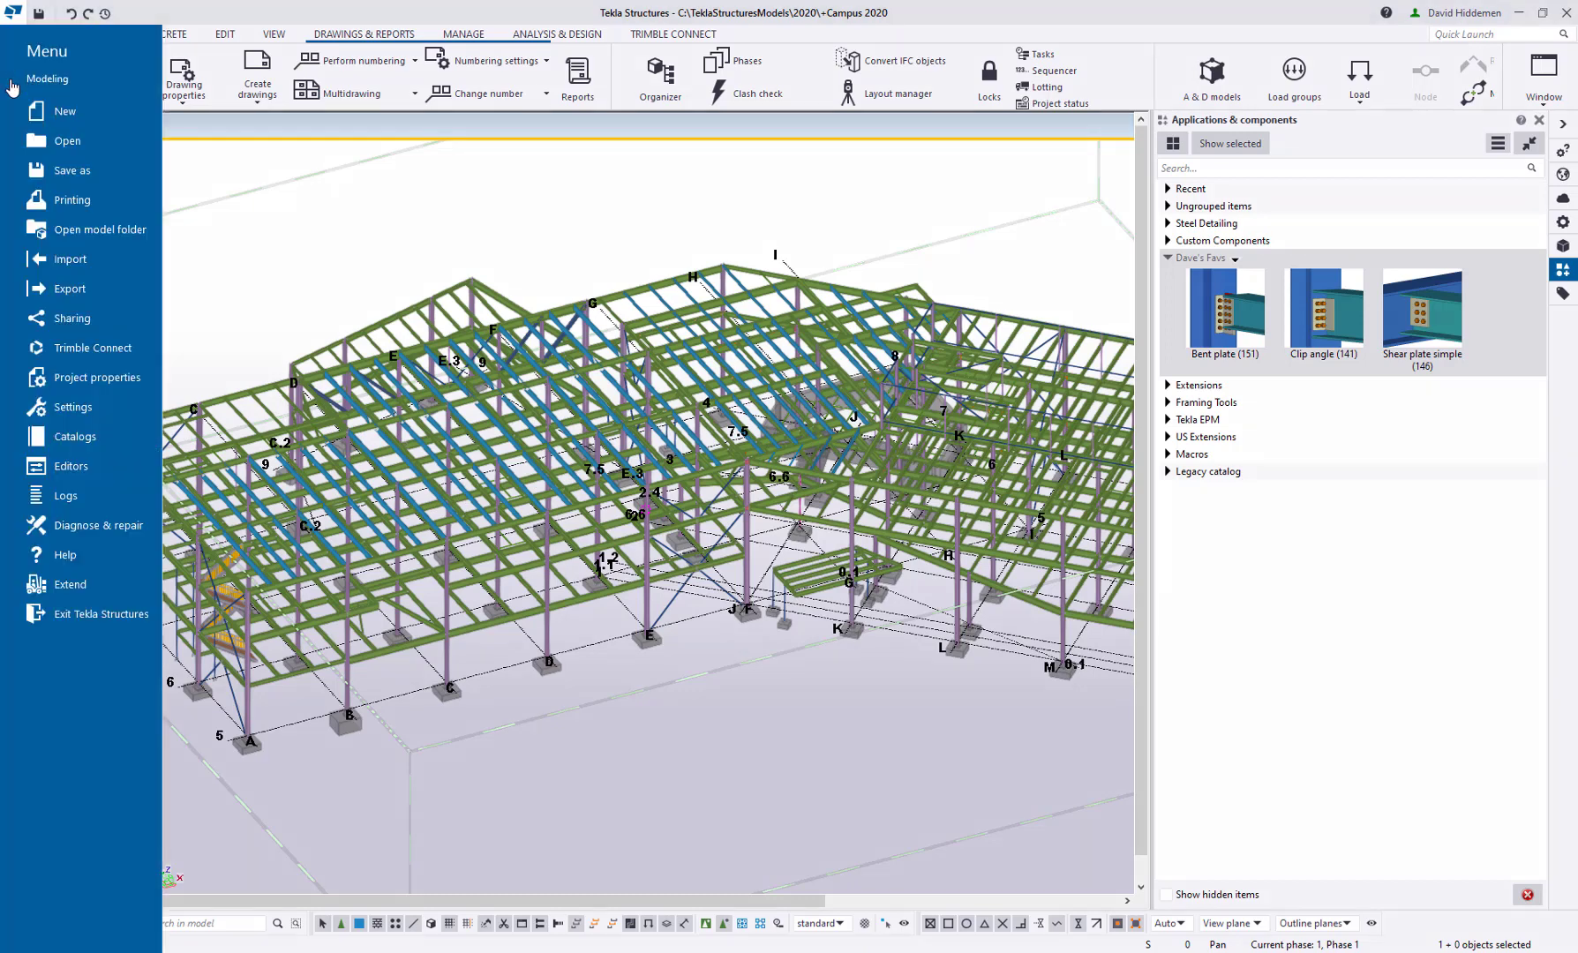
{"action": "left_click", "coordinate": [89, 170]}
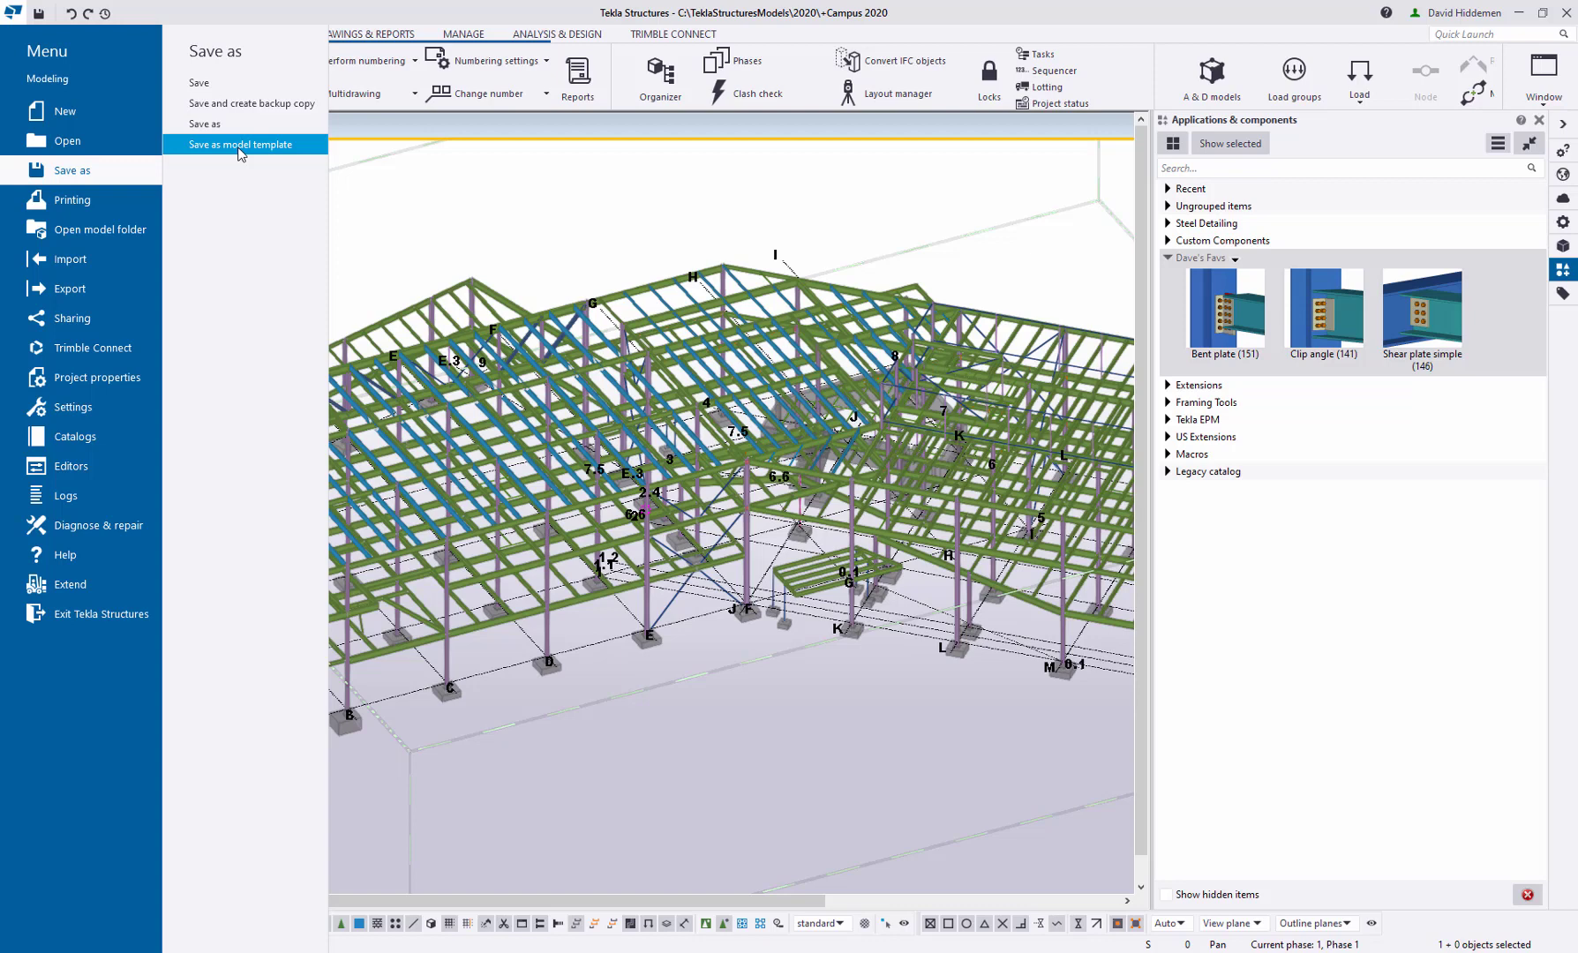
{"action": "left_click", "coordinate": [441, 203]}
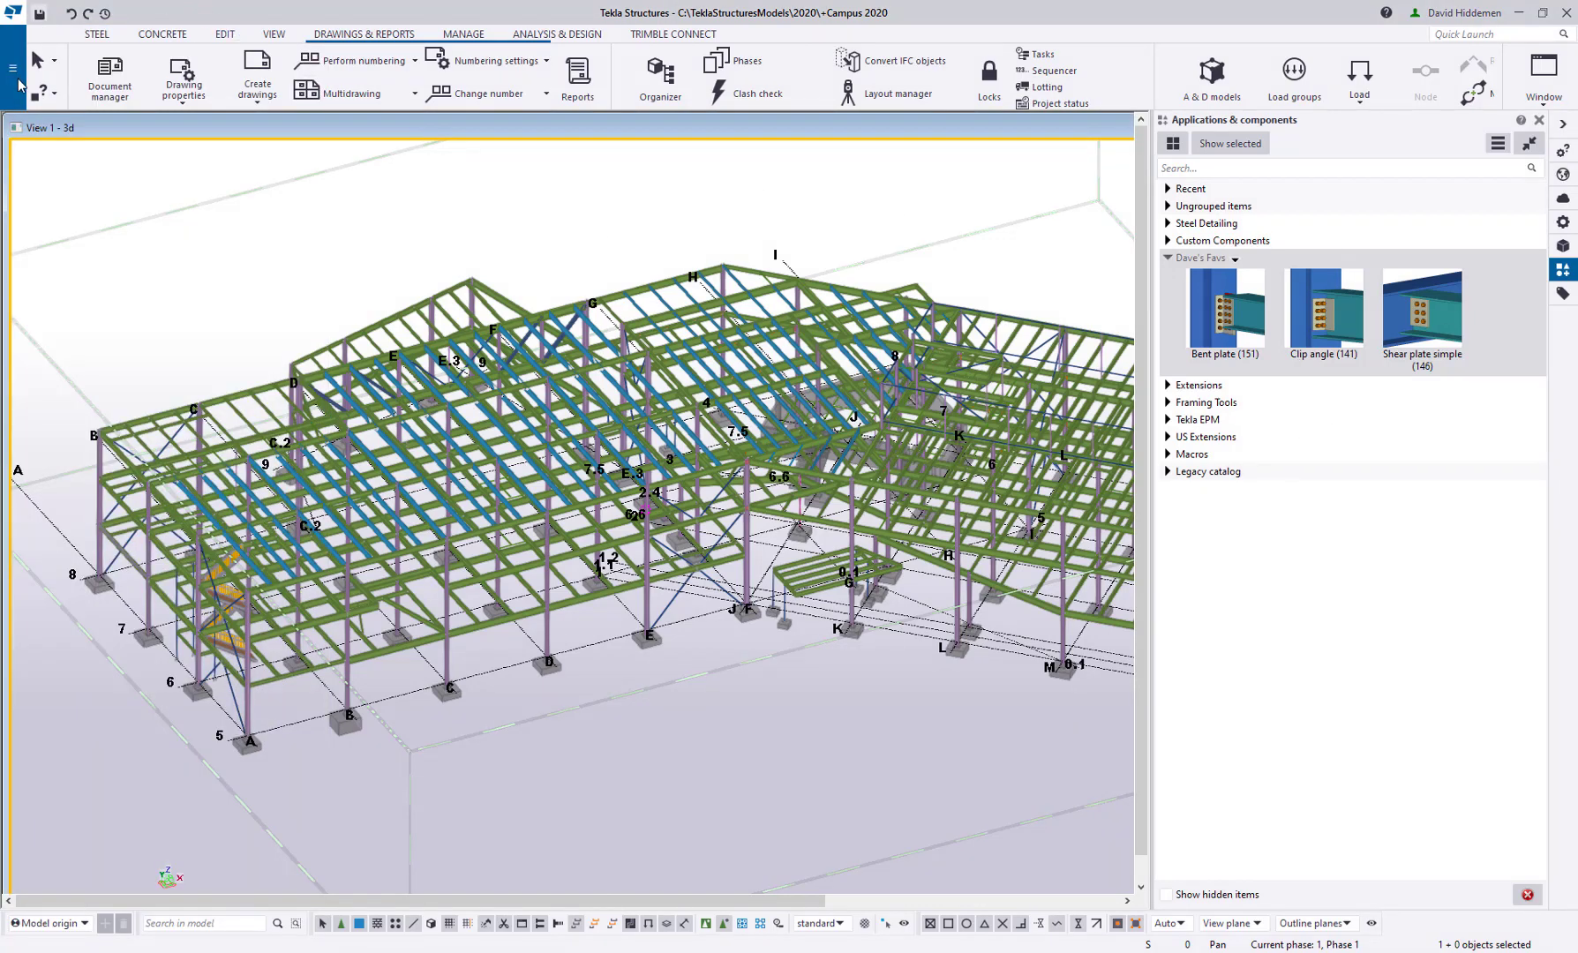
Step: Save the model and open the +Campus 2020 model folder in File Explorer
{"action": "left_click", "coordinate": [17, 83]}
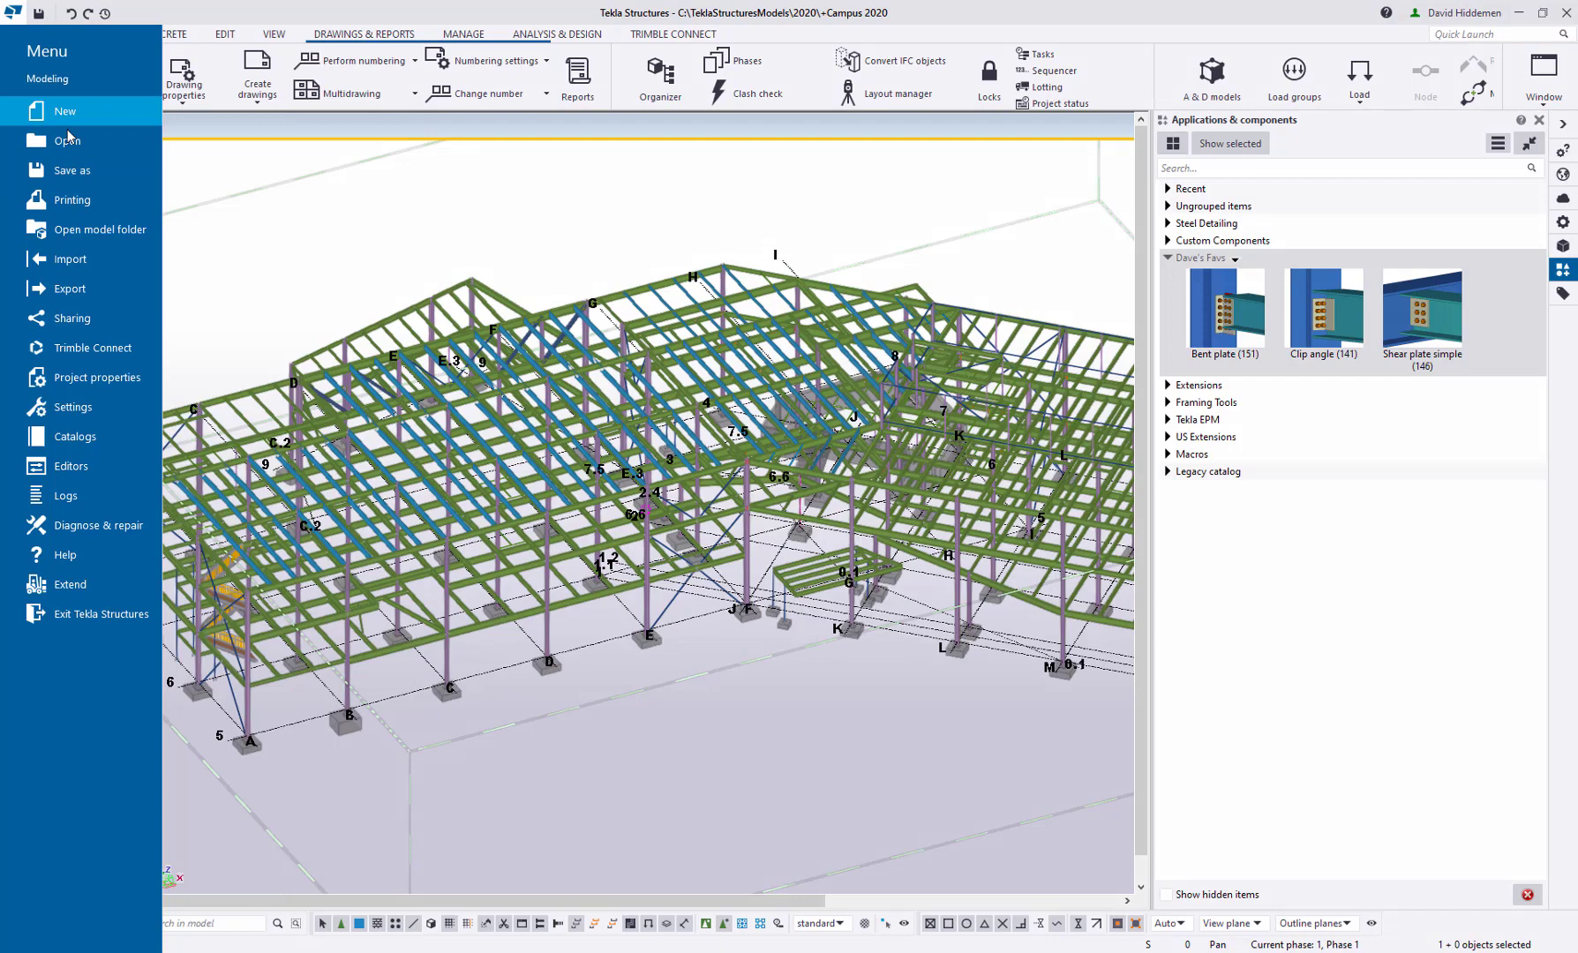
{"action": "left_click", "coordinate": [90, 231]}
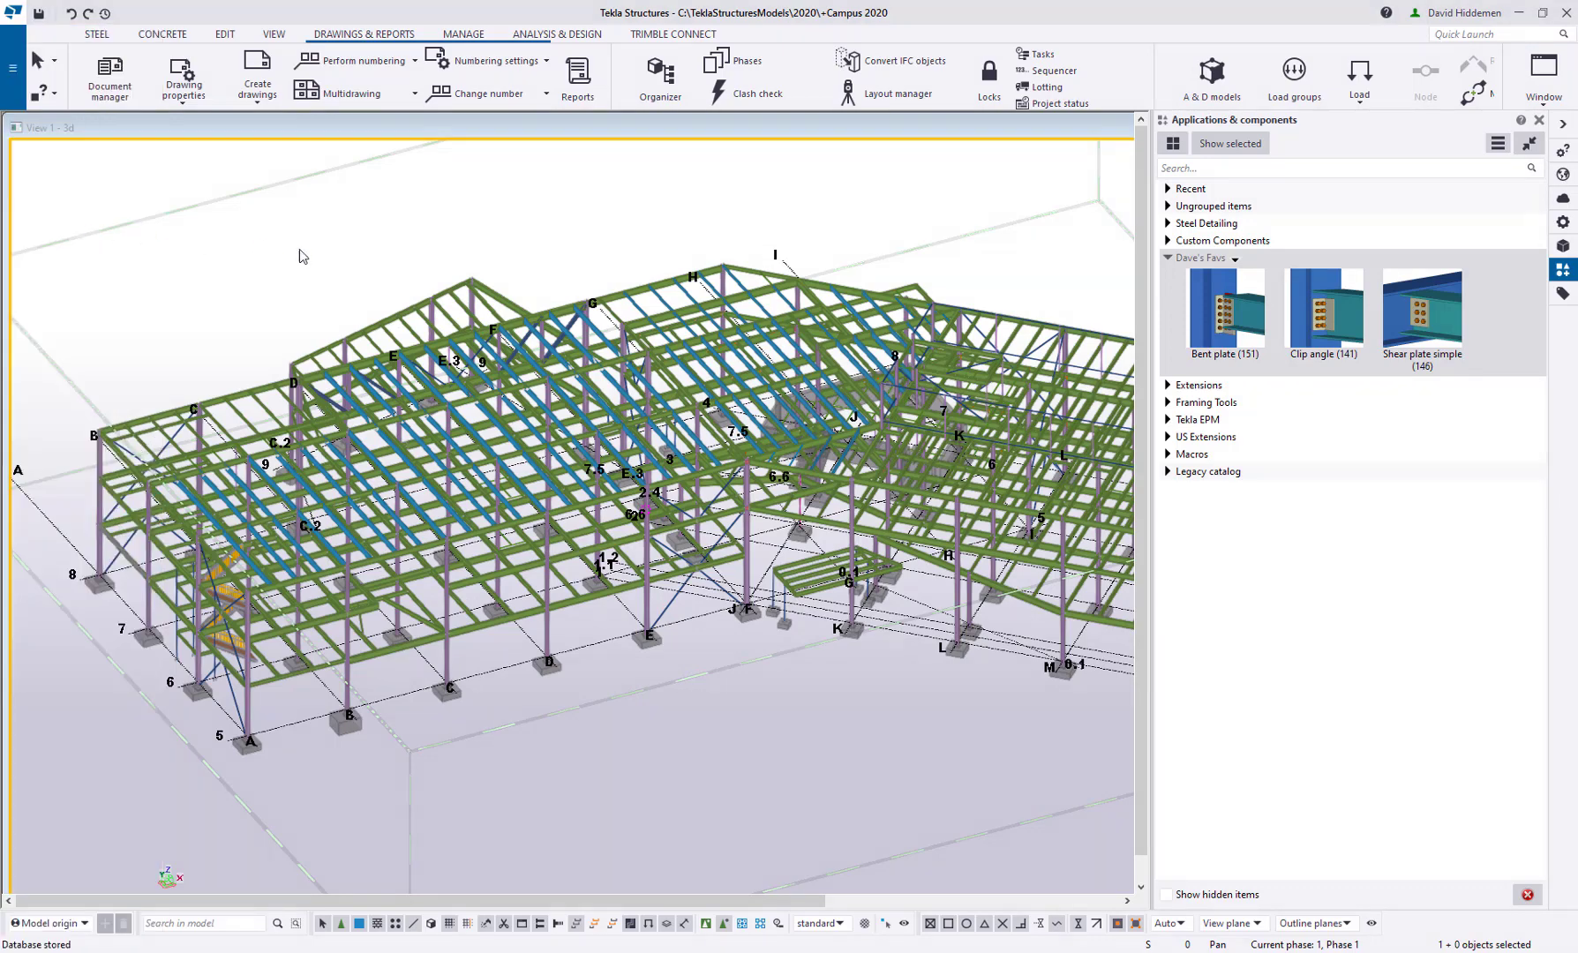
{"action": "left_click_drag", "start_coordinate": [1113, 260], "coordinate": [437, 129]}
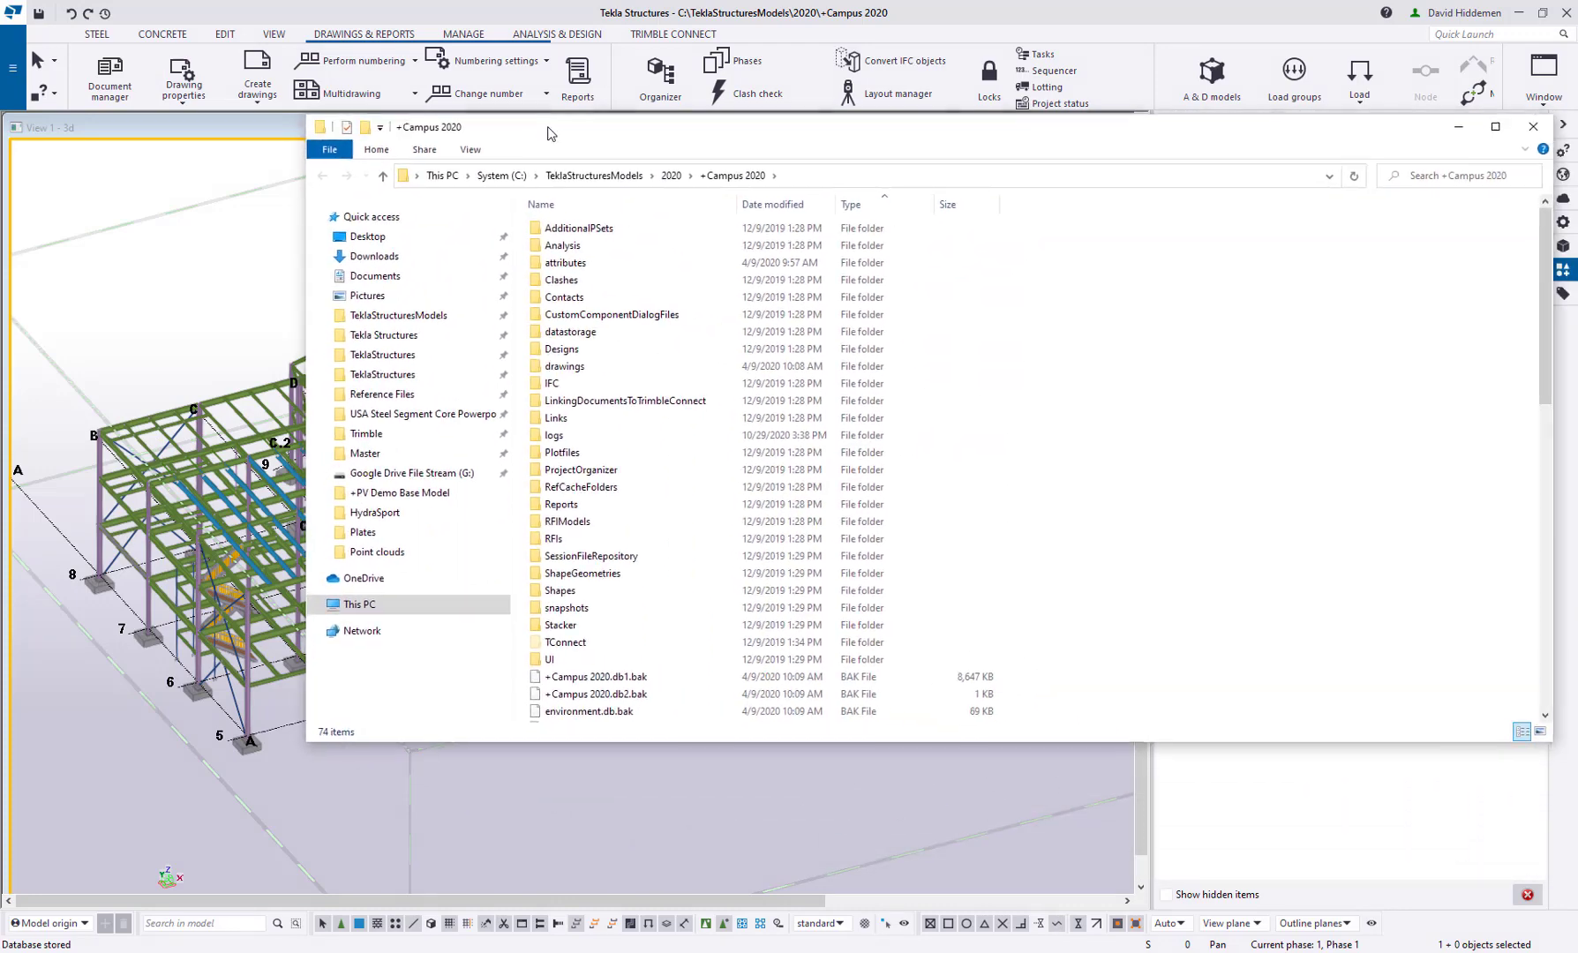
Step: Locate ComponentCatalog.xml in the model folder and sort the files by name
{"action": "scroll", "coordinate": [694, 626], "scroll_direction": "down", "scroll_amount": 3}
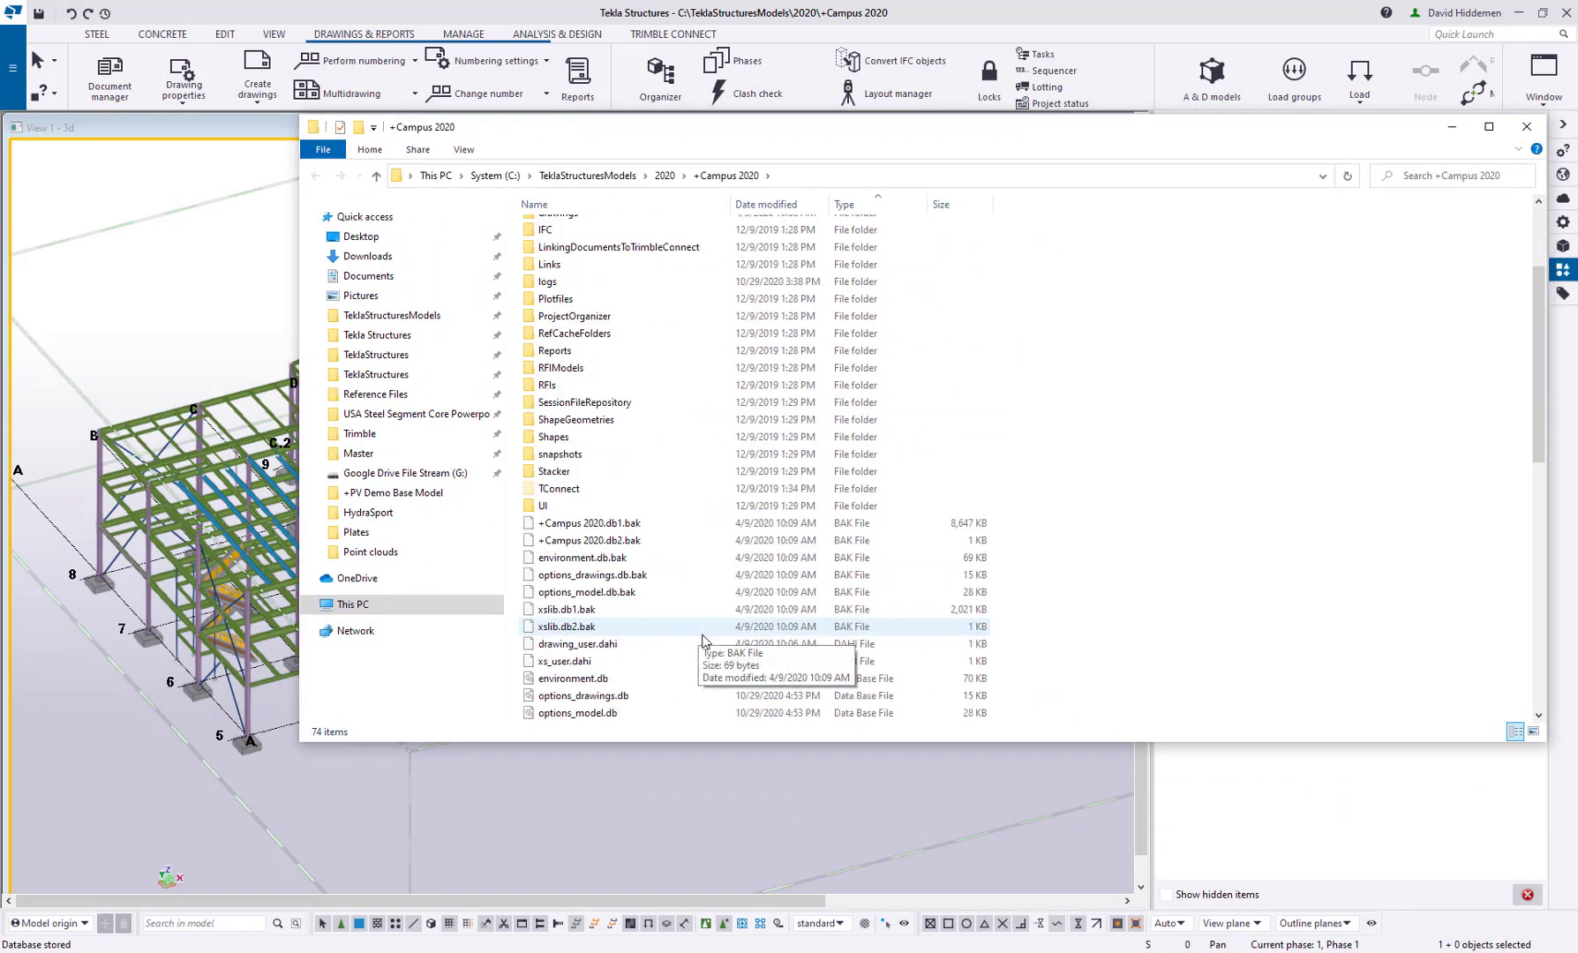
{"action": "scroll", "coordinate": [694, 627], "scroll_direction": "down", "scroll_amount": 3}
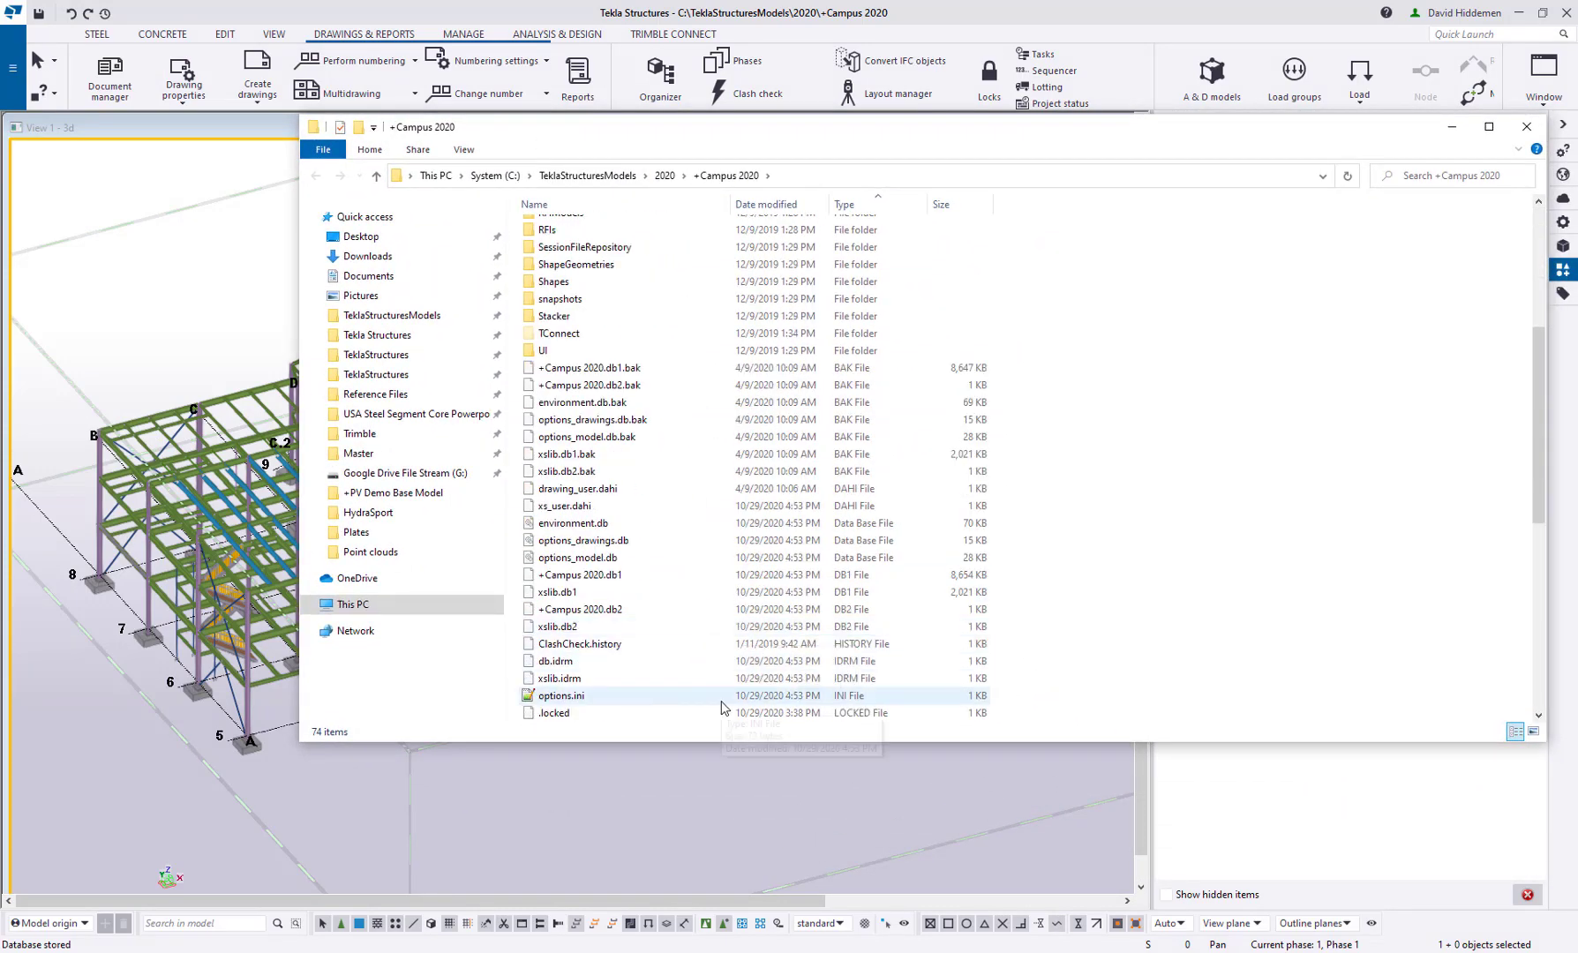
{"action": "scroll", "coordinate": [720, 648], "scroll_direction": "down", "scroll_amount": 2}
{"action": "scroll", "coordinate": [717, 648], "scroll_direction": "down", "scroll_amount": 2}
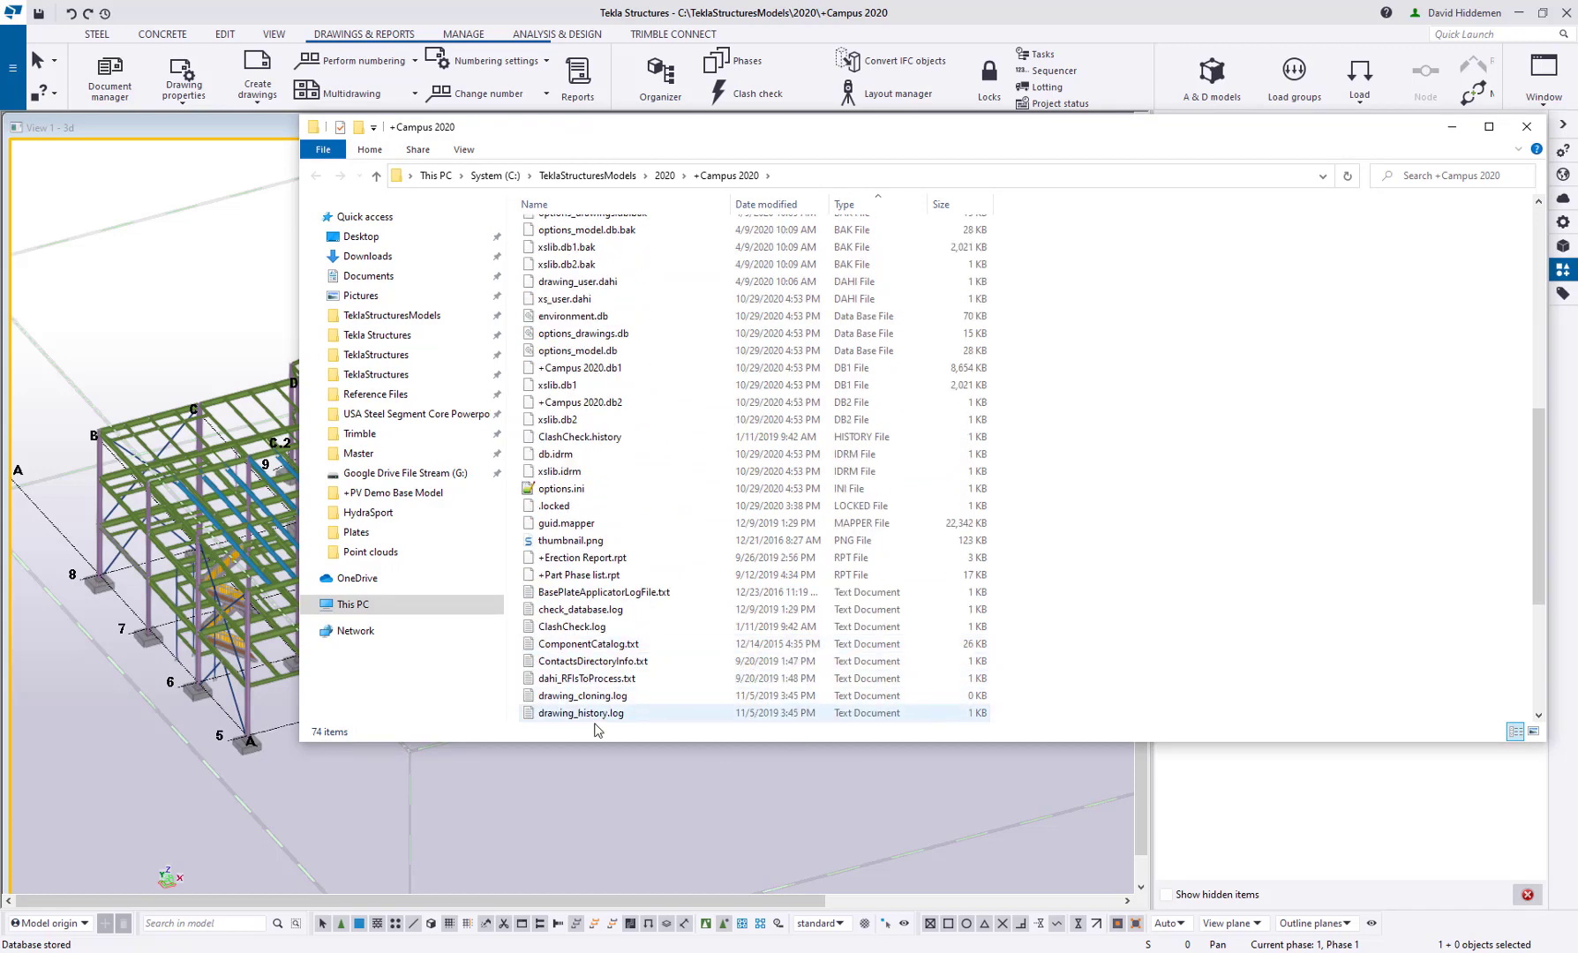
{"action": "scroll", "coordinate": [596, 702], "scroll_direction": "down", "scroll_amount": 5}
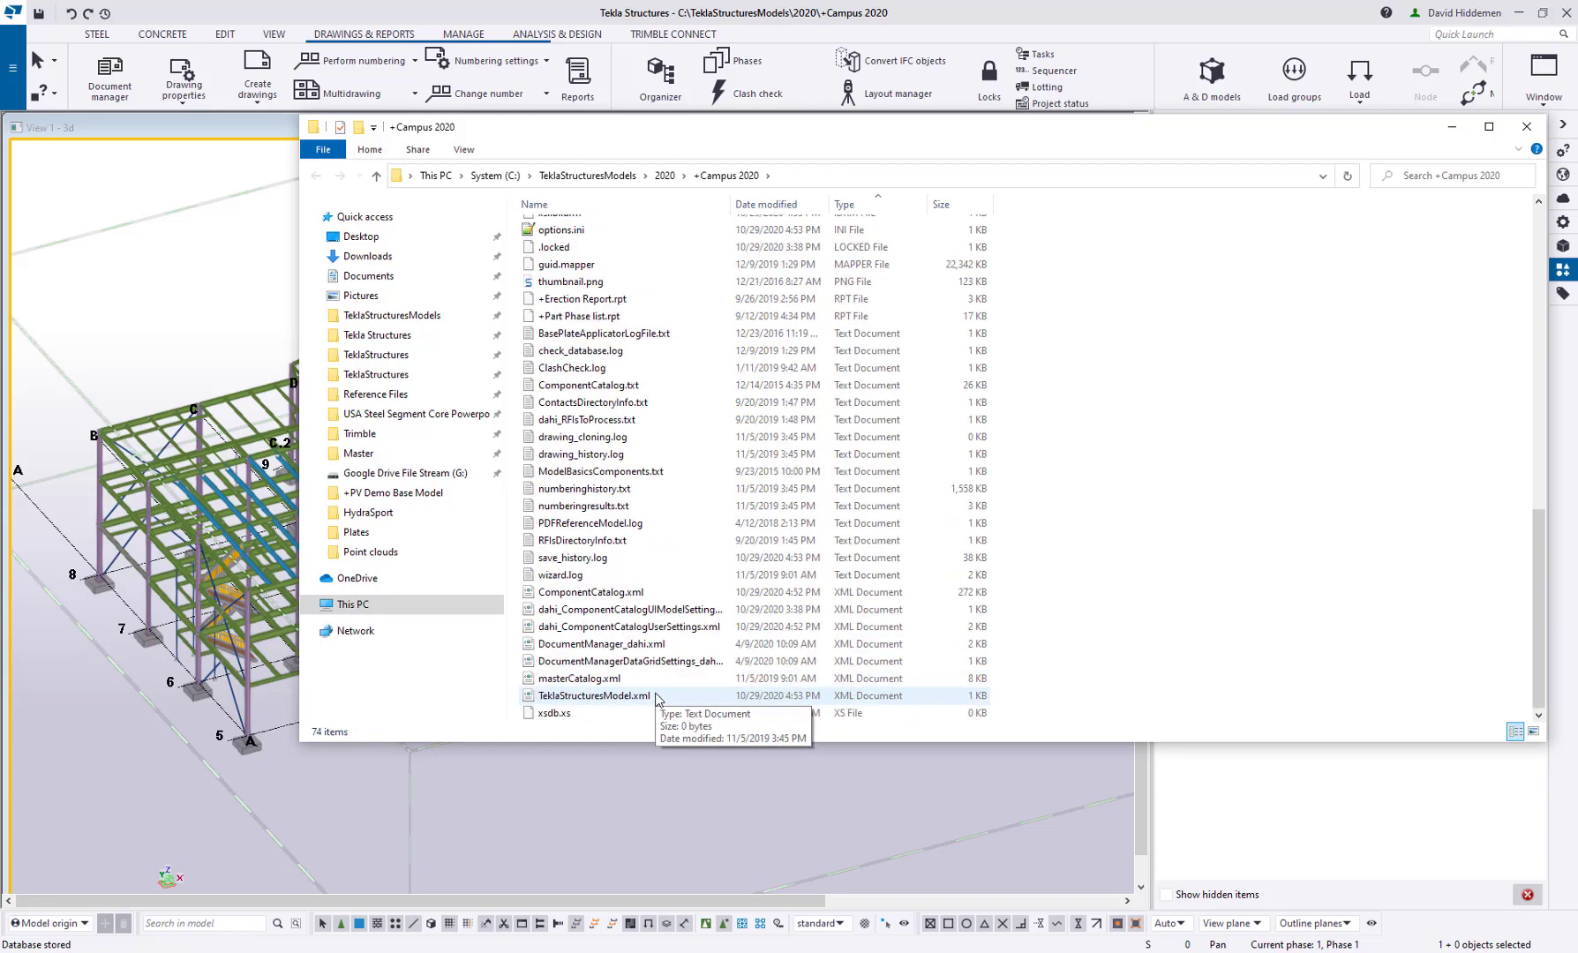
{"action": "left_click", "coordinate": [614, 595]}
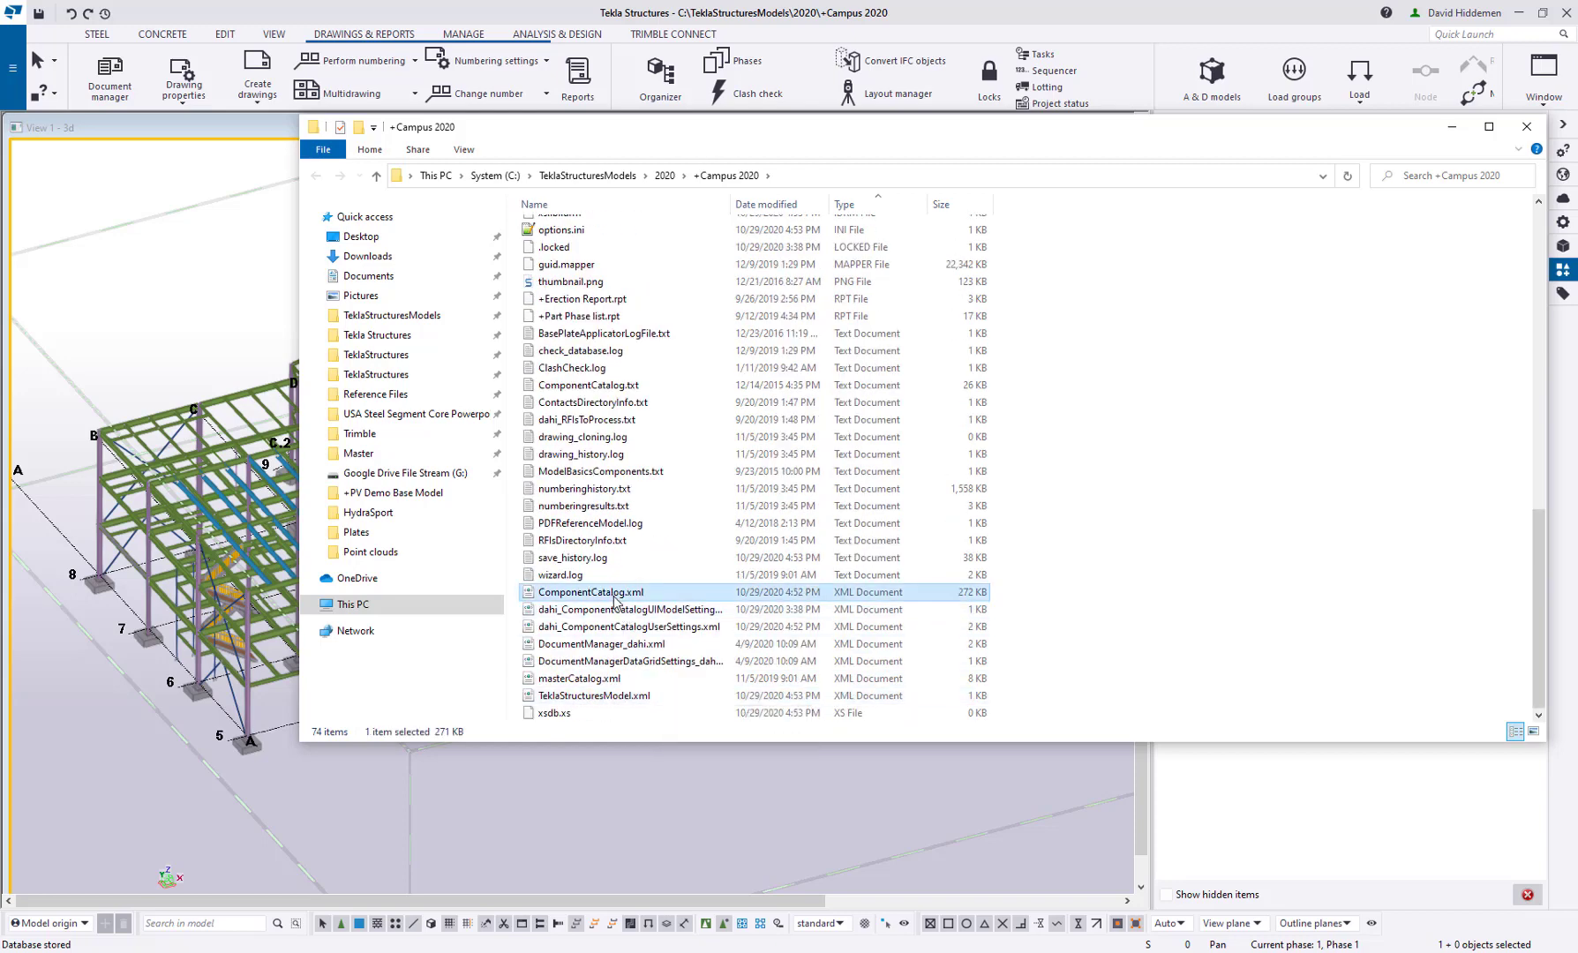
{"action": "left_click", "coordinate": [574, 208]}
{"action": "scroll", "coordinate": [697, 618], "scroll_direction": "down", "scroll_amount": 3}
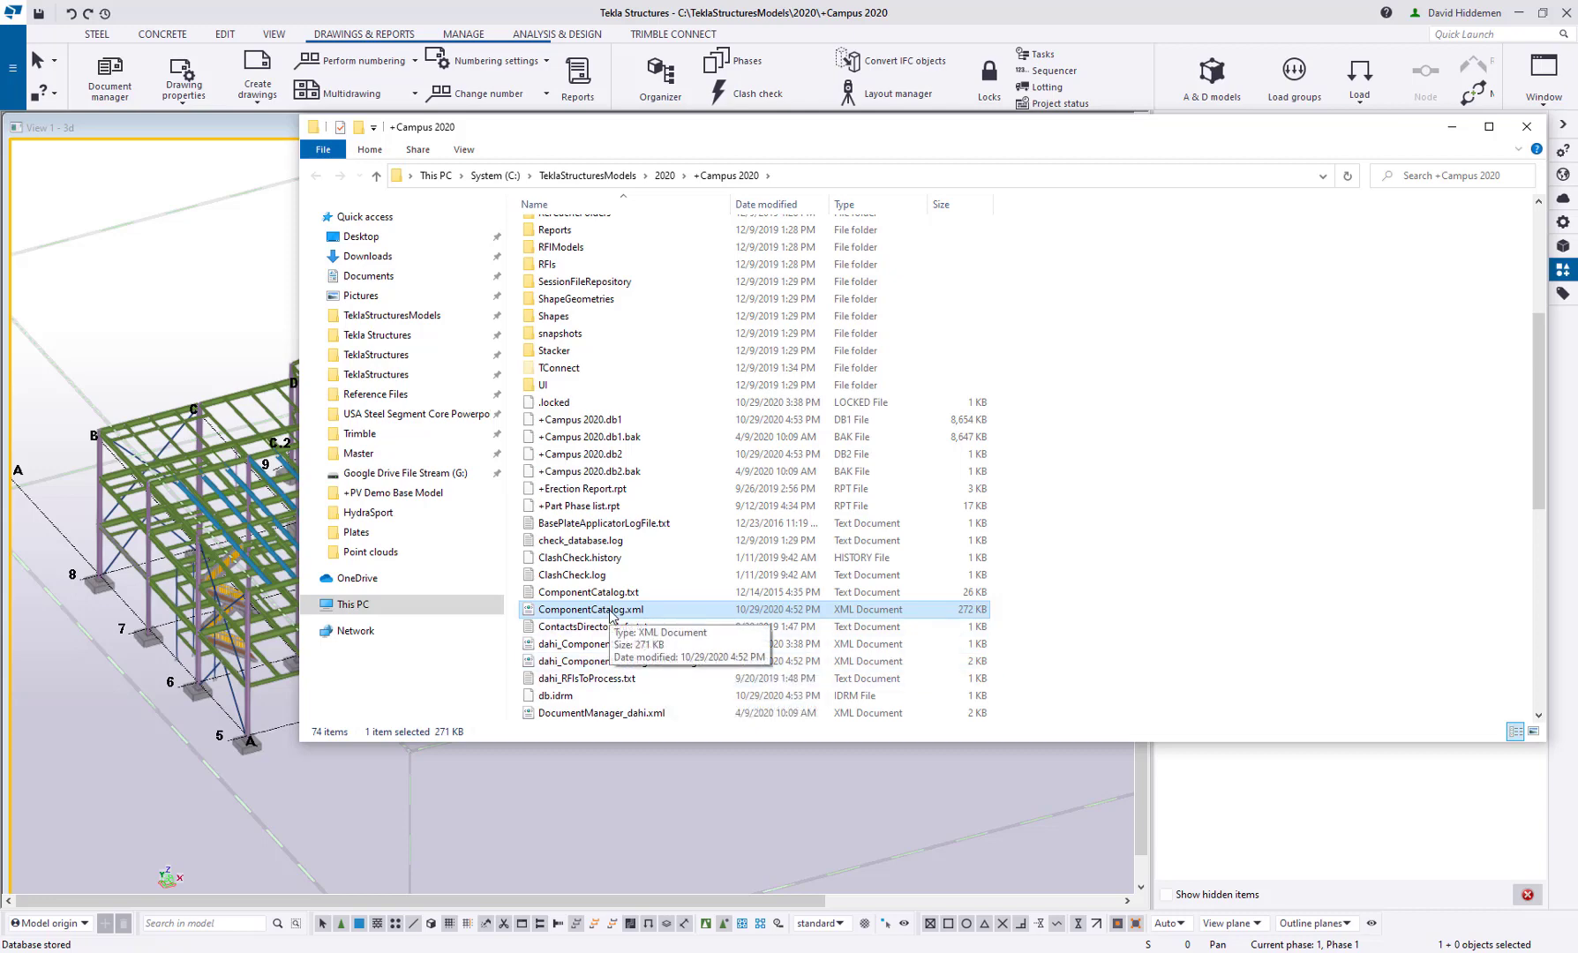
Step: Inspect ComponentCatalog.xml and the user-specific ComponentCatalogUserSettings.xml file, and close the model folder
{"action": "right_click", "coordinate": [553, 610]}
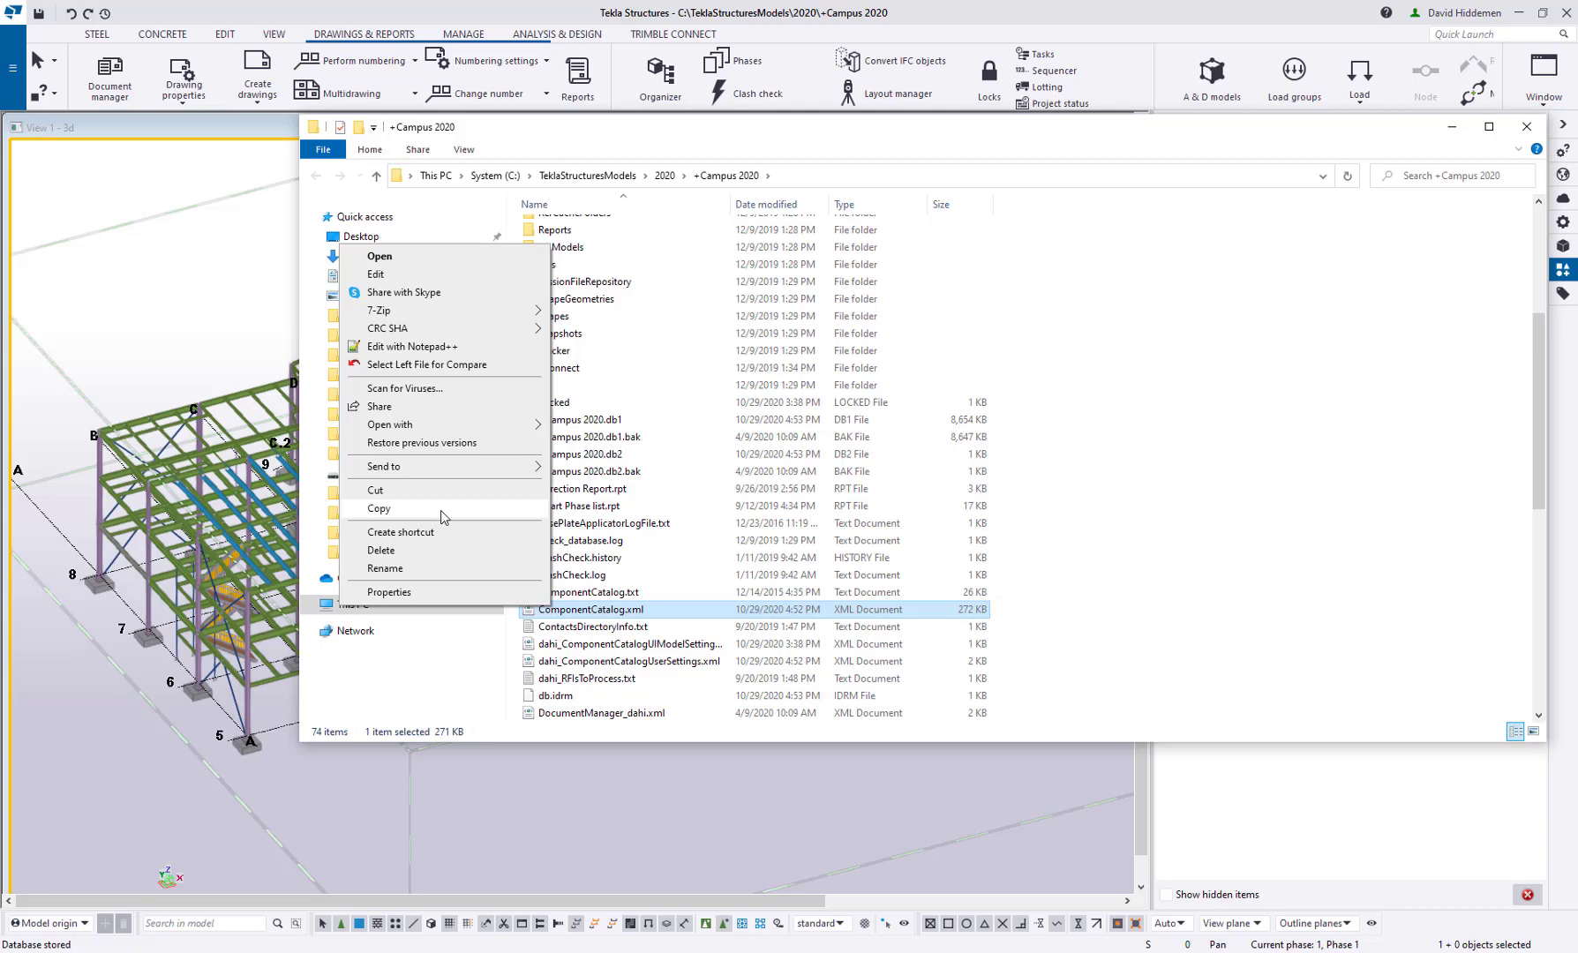
{"action": "left_click", "coordinate": [632, 615]}
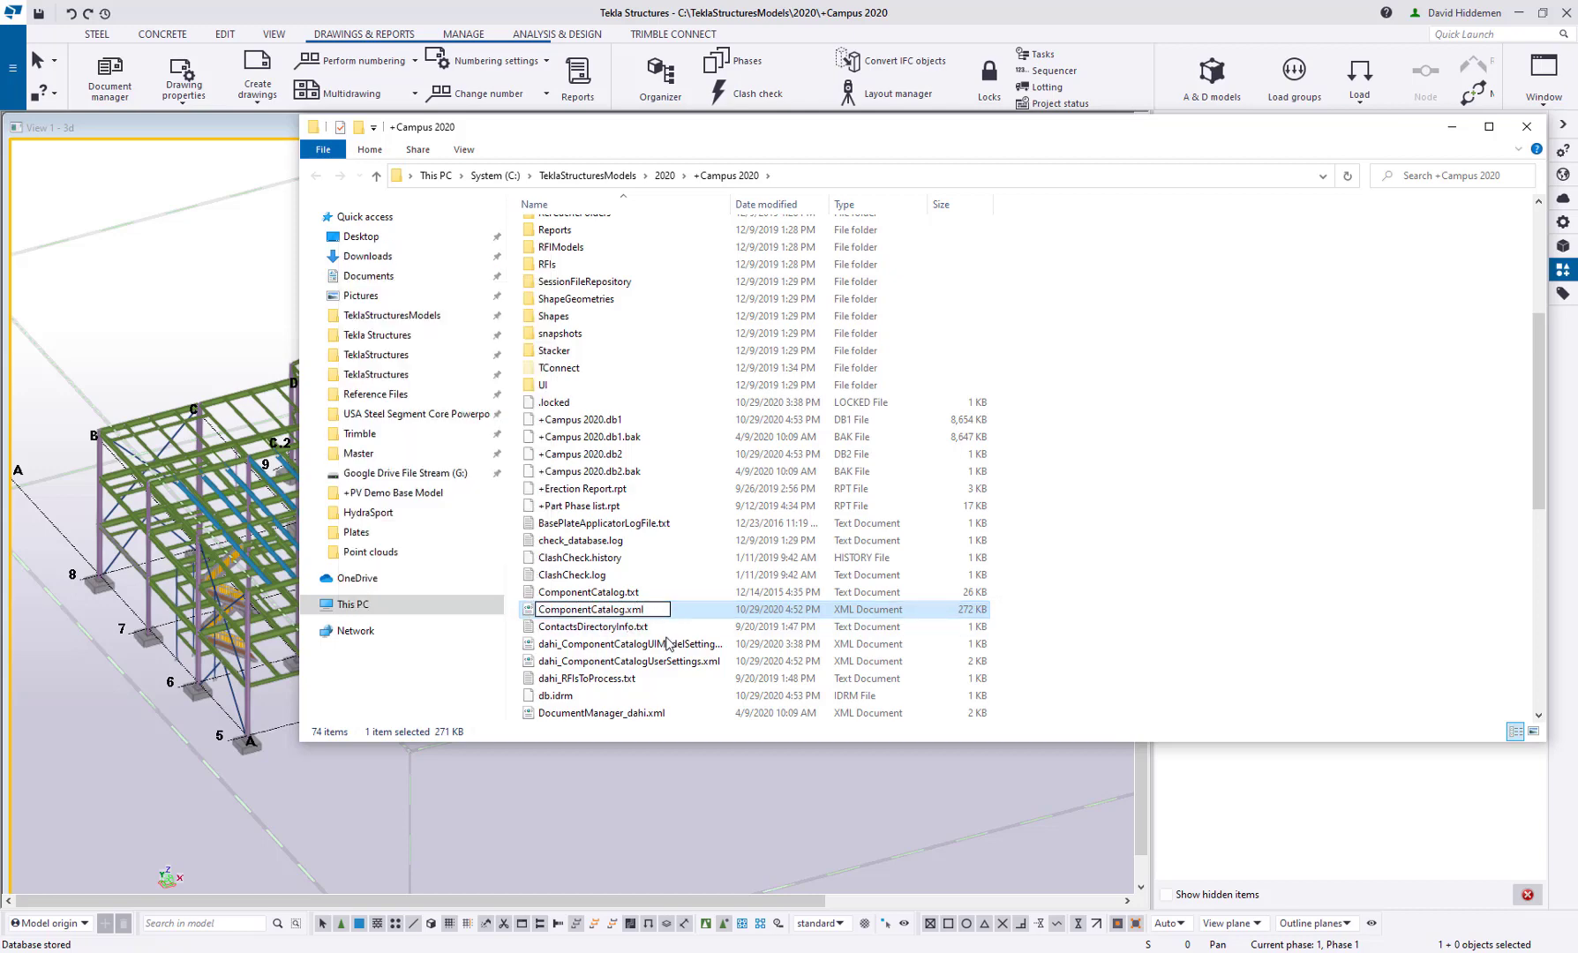
{"action": "left_click", "coordinate": [675, 663]}
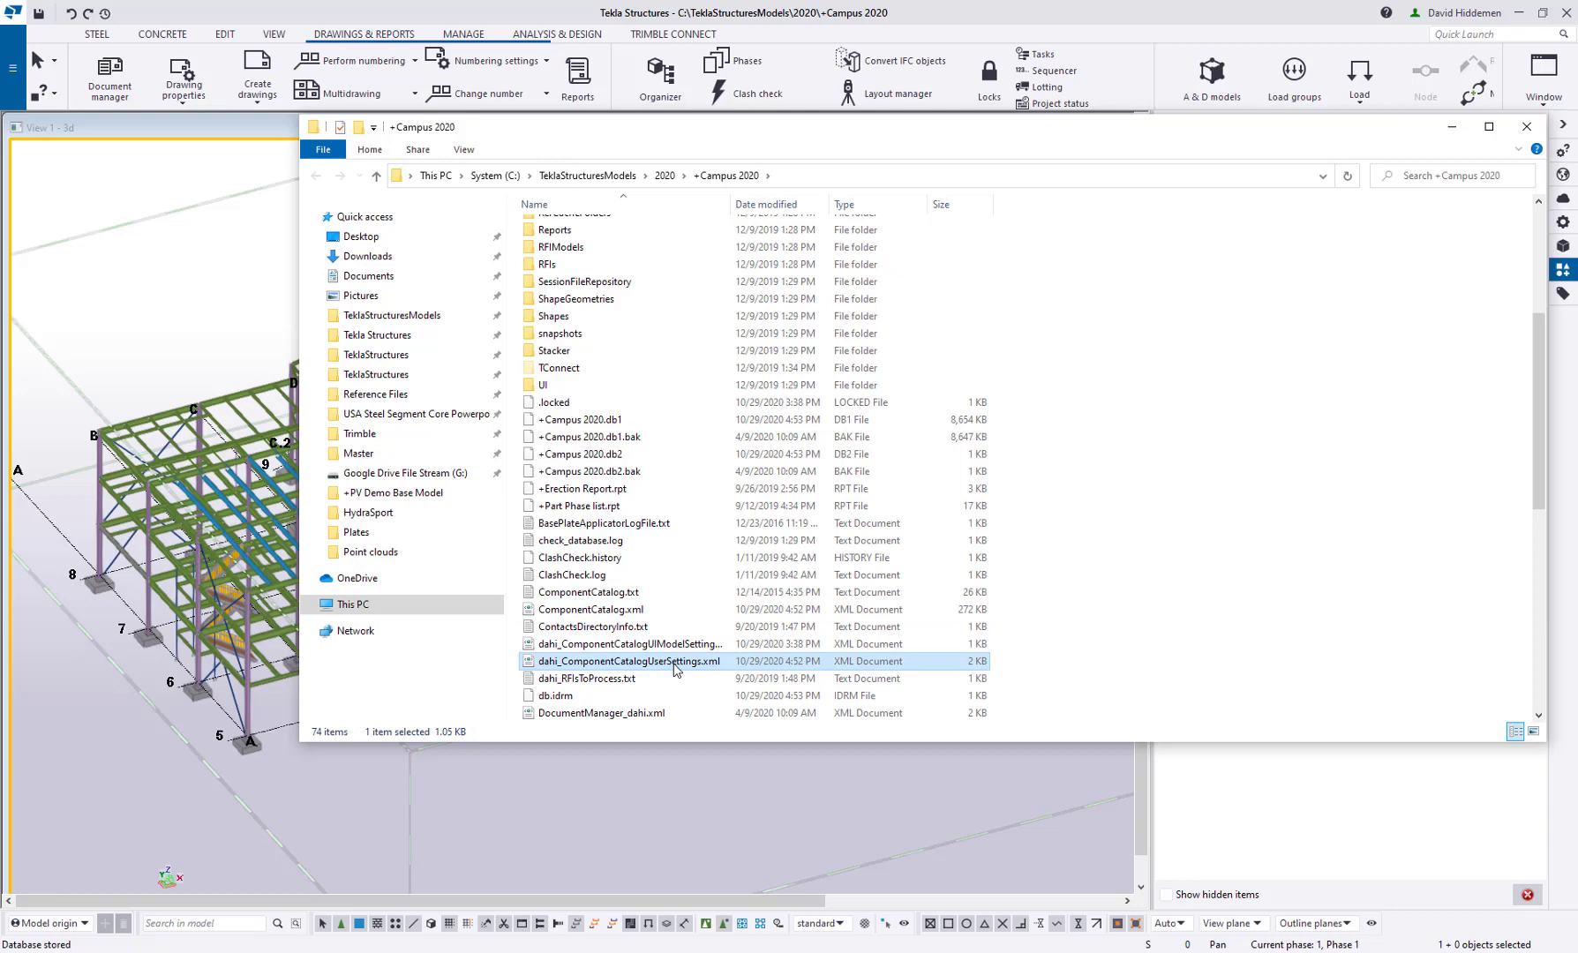
{"action": "left_click", "coordinate": [1526, 126]}
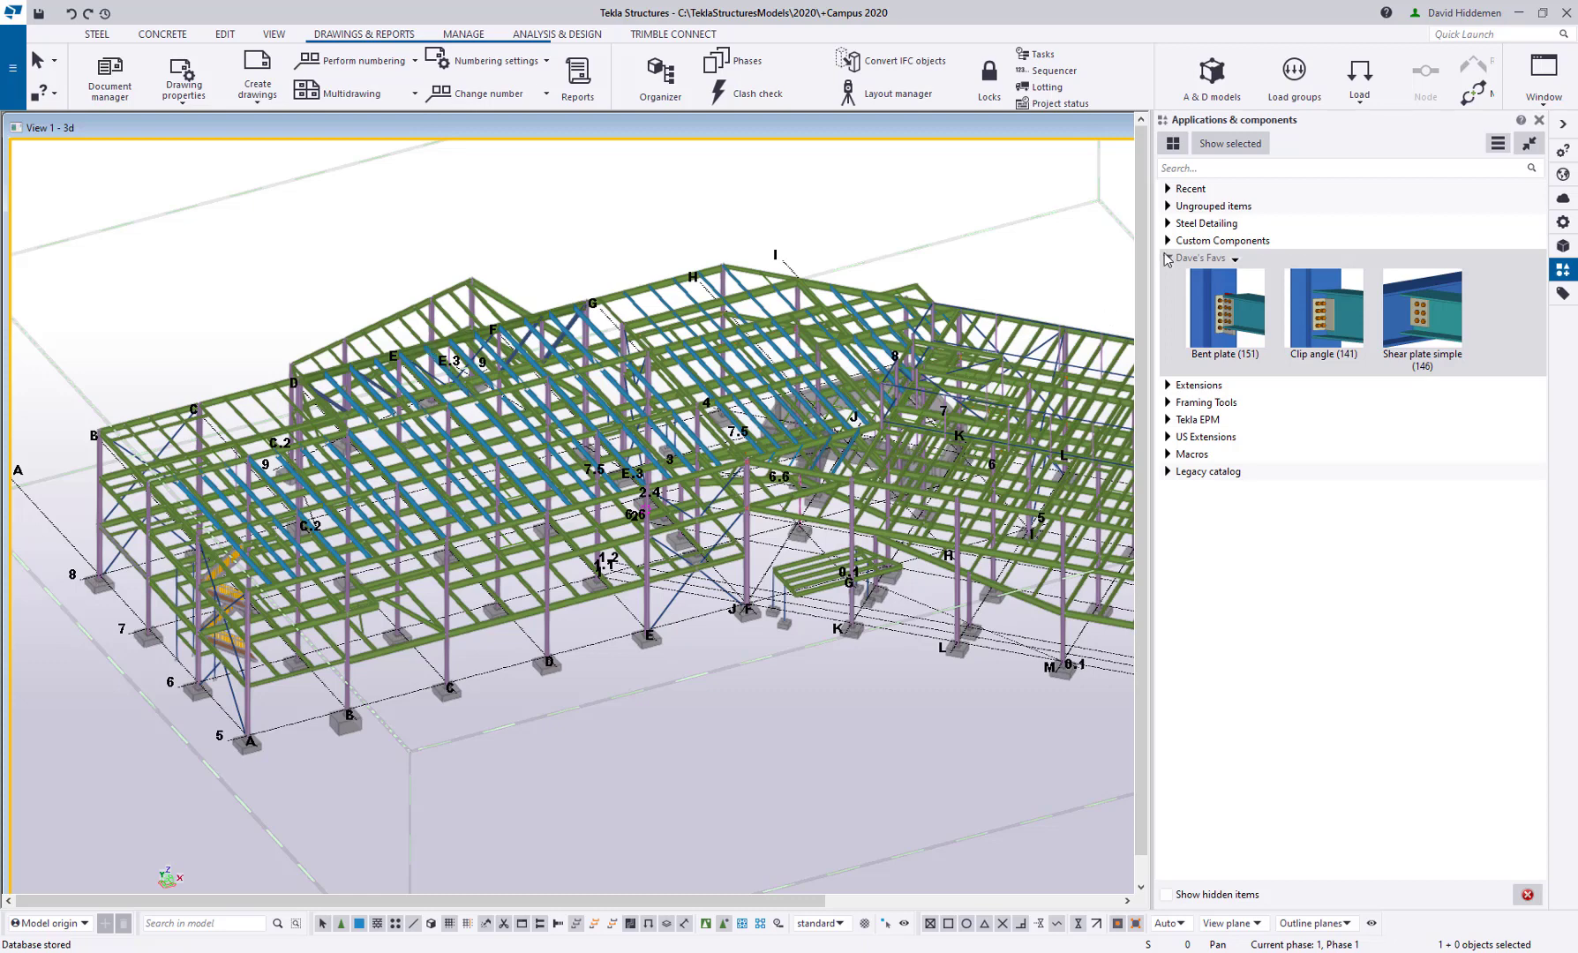
Step: Collapse the favorites group and close the Applications & components catalog
{"action": "left_click", "coordinate": [1169, 259]}
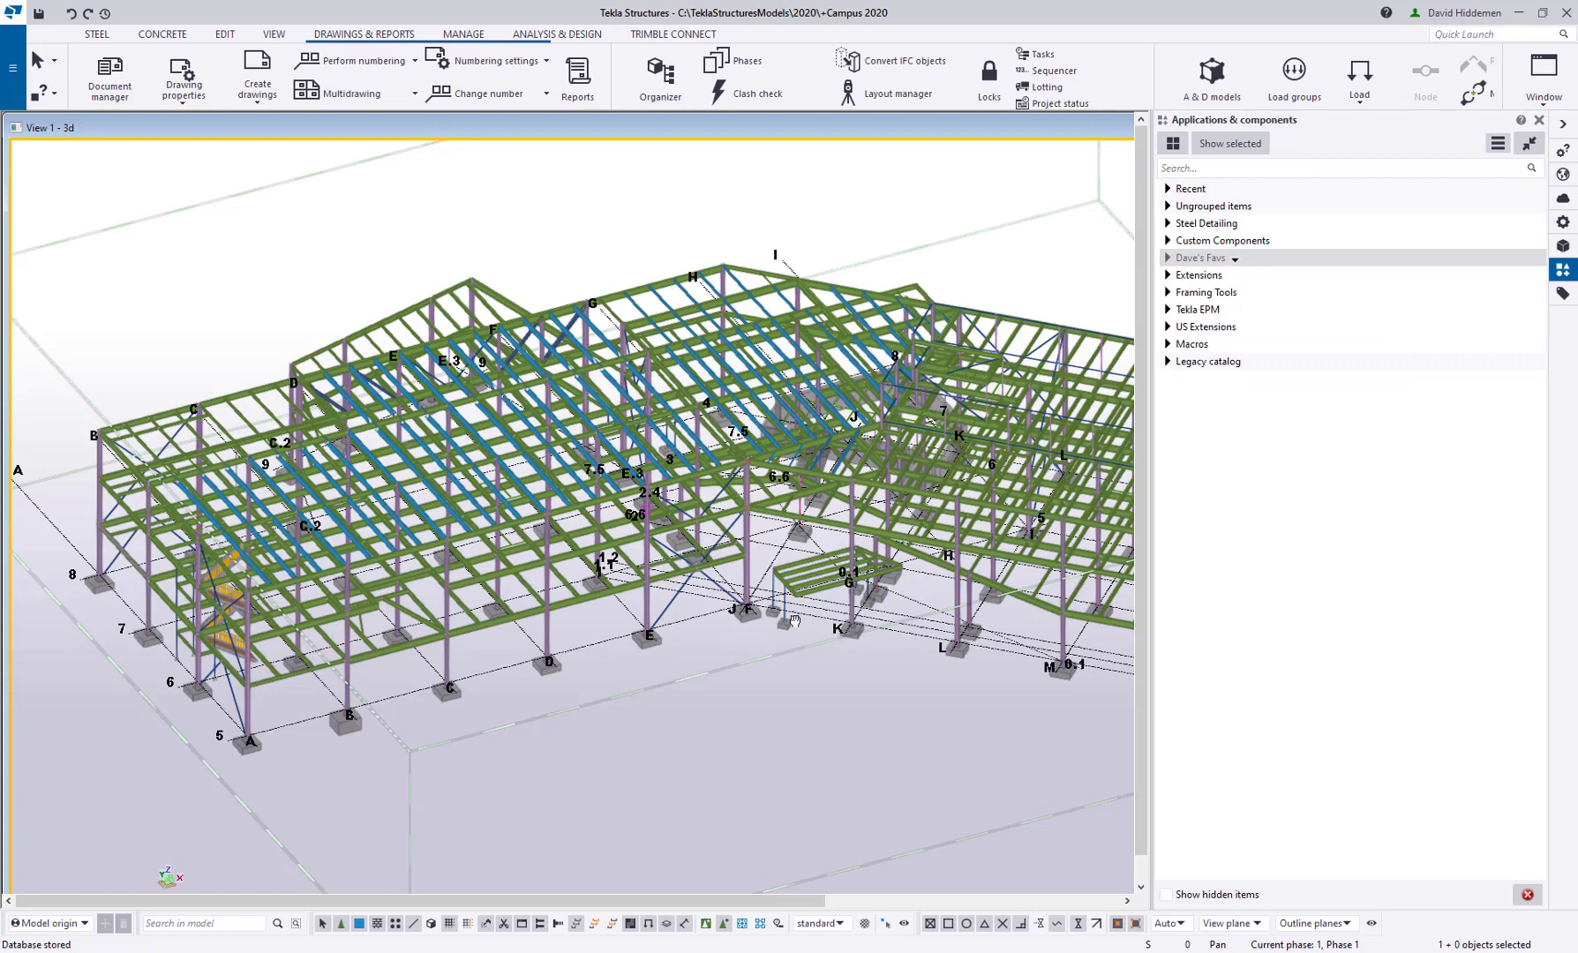
{"action": "scroll", "coordinate": [1035, 243], "scroll_direction": "down", "scroll_amount": 1}
{"action": "left_click", "coordinate": [1539, 119]}
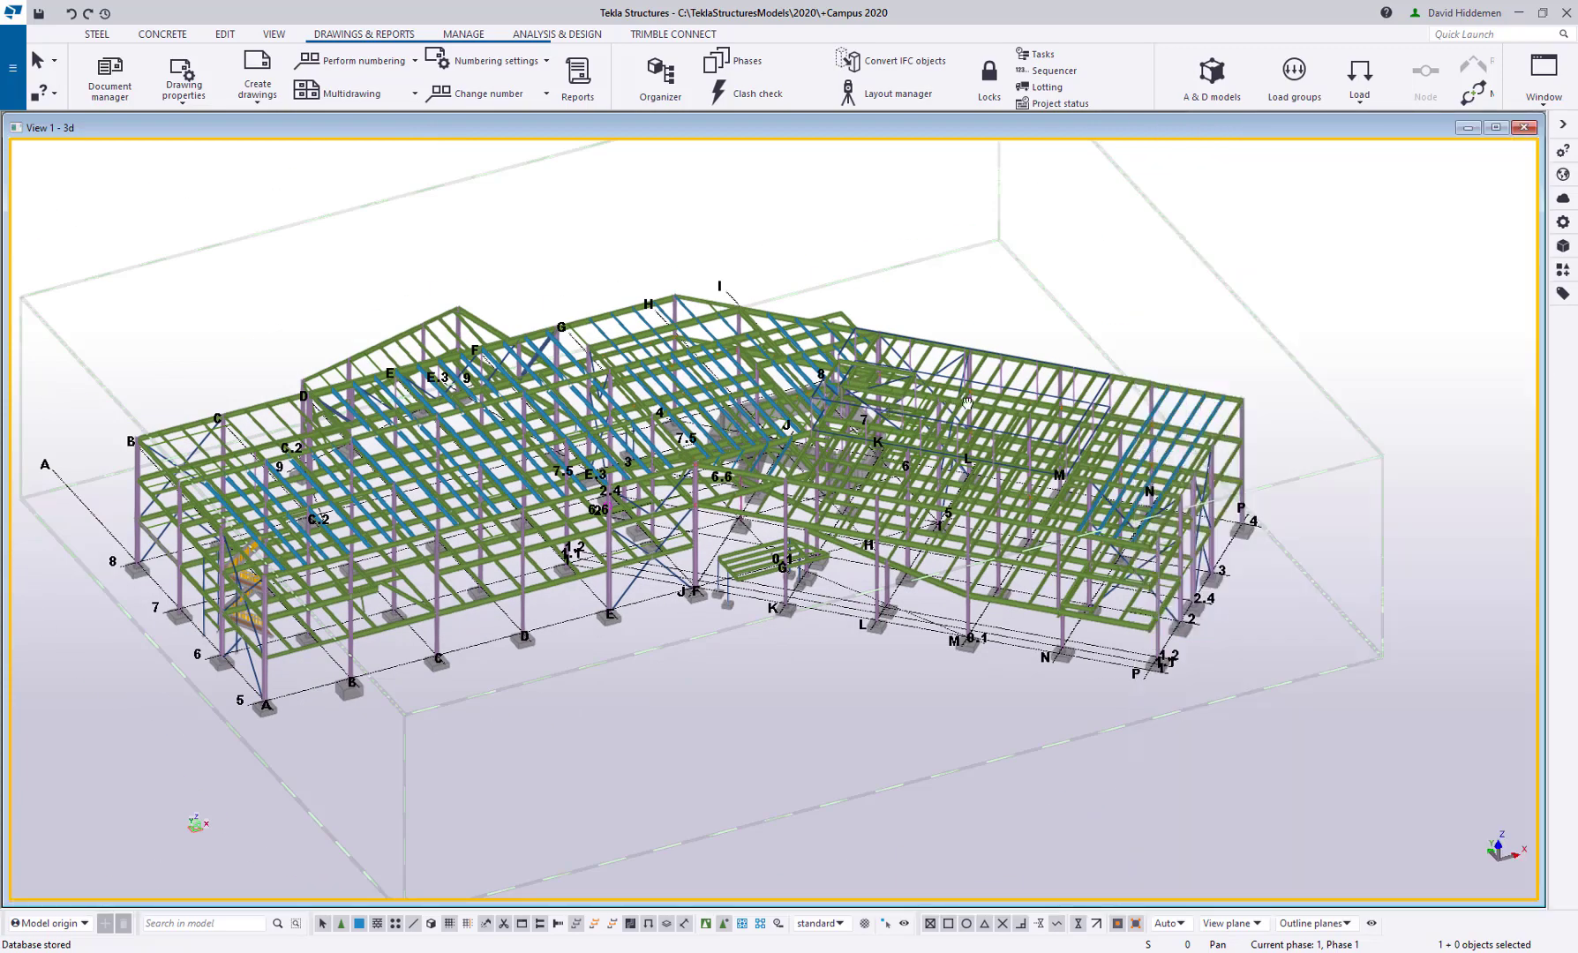